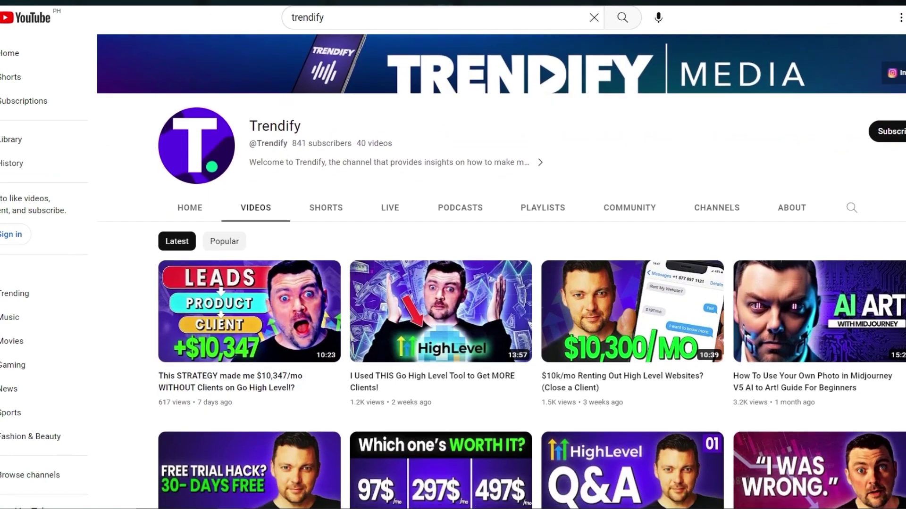
# Scroll down through the Trendify Social Planner dashboard
pyautogui.scroll(-3, 519, 283)
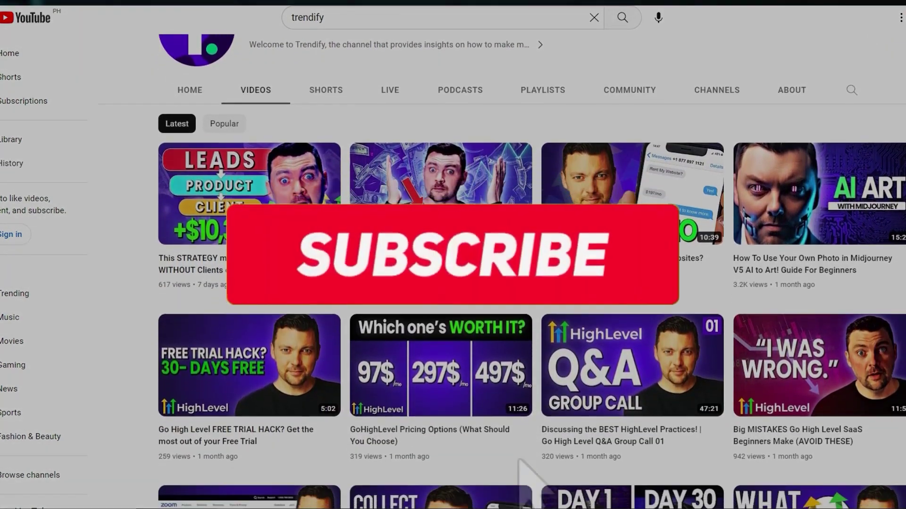
pyautogui.scroll(-3, 518, 283)
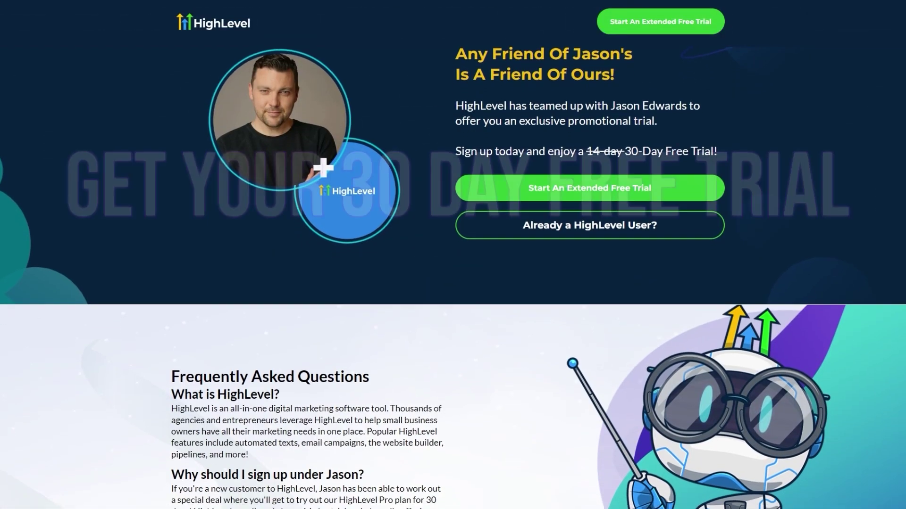
pyautogui.scroll(-2, 453, 283)
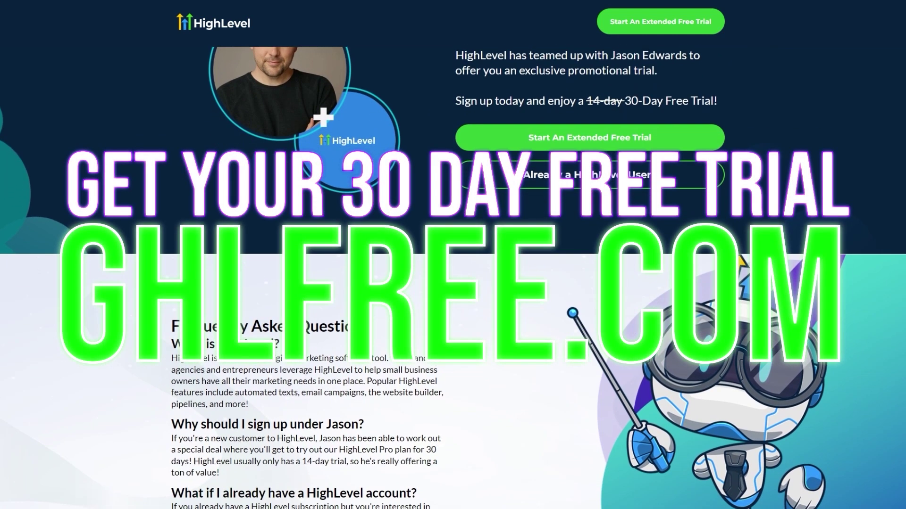
pyautogui.scroll(-2, 453, 283)
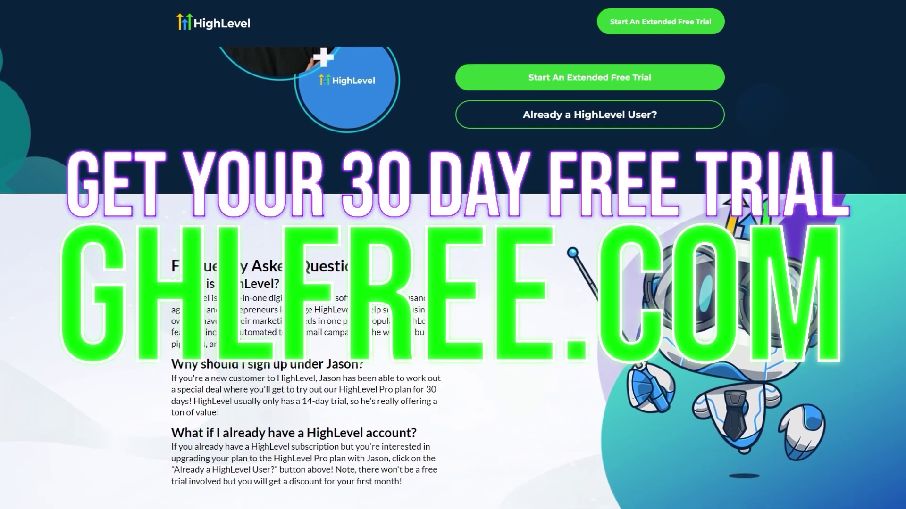
pyautogui.scroll(-3, 453, 283)
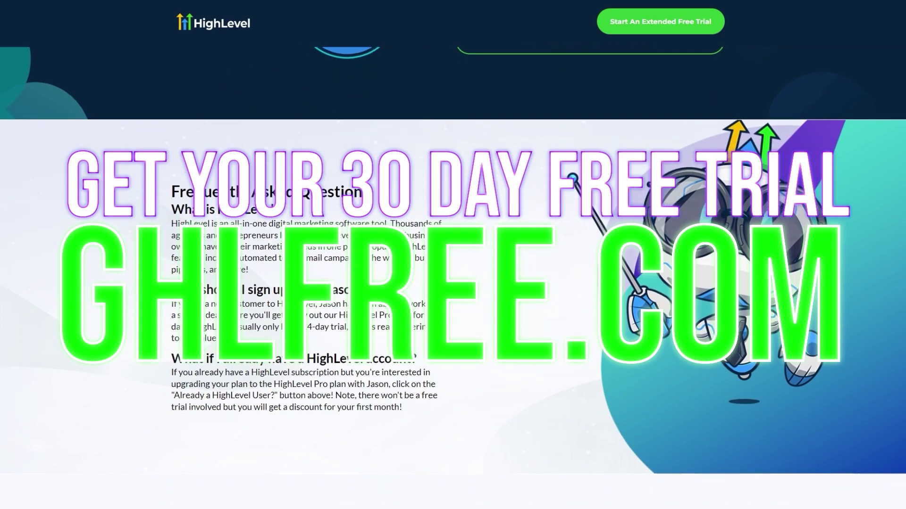
pyautogui.scroll(-4, 453, 283)
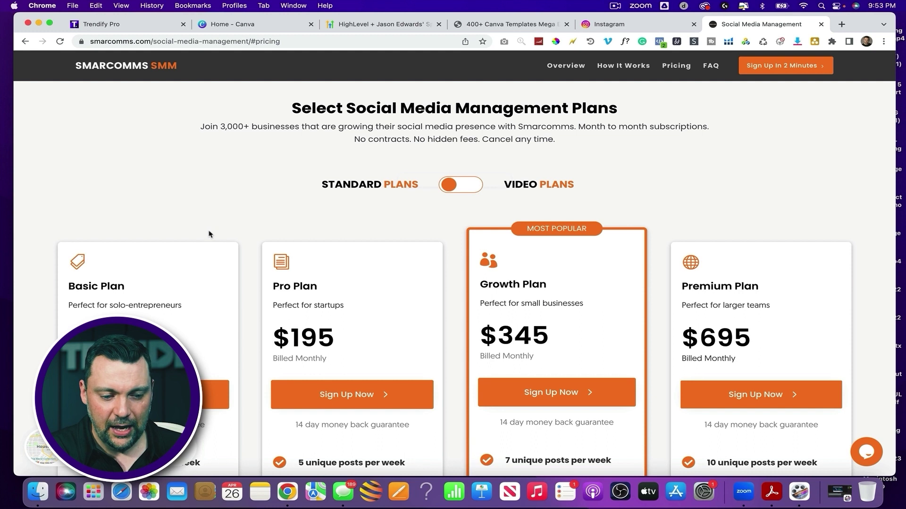
pyautogui.scroll(-3, 209, 235)
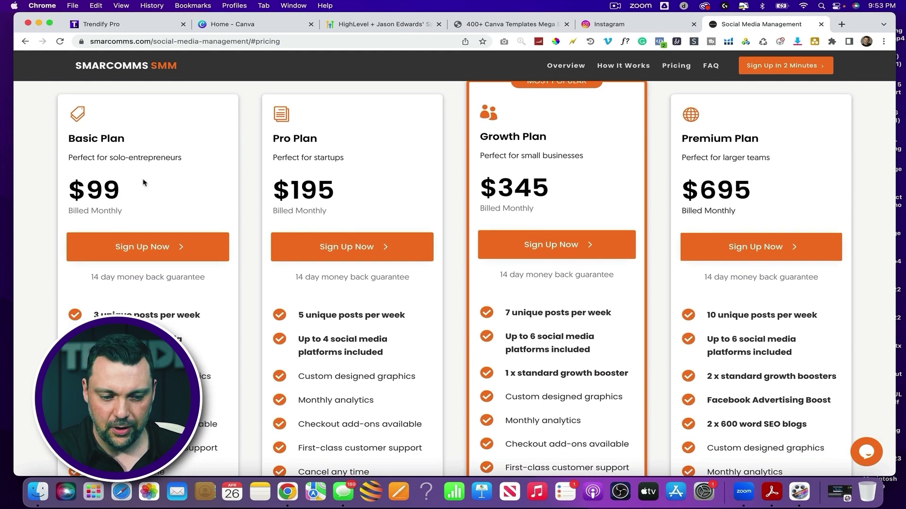
pyautogui.scroll(-1, 150, 198)
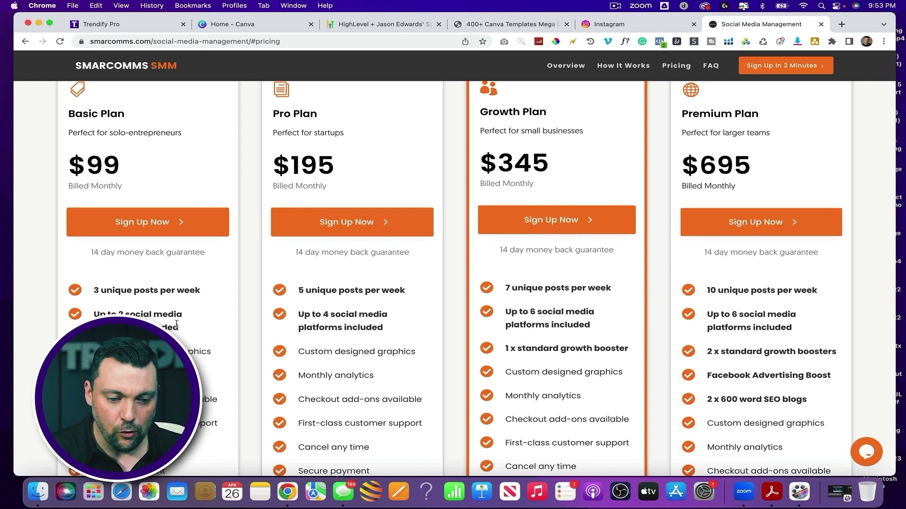
pyautogui.scroll(-1, 163, 310)
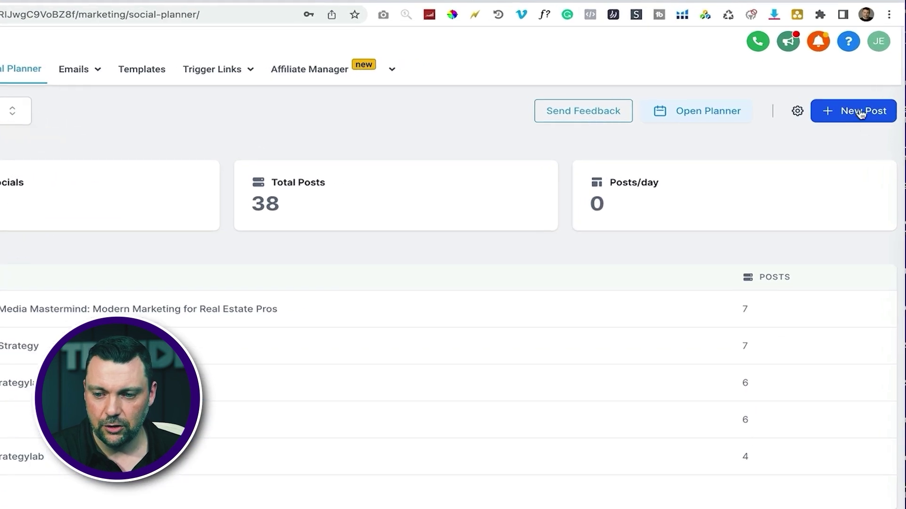
# Visit the social media pricing page, then return and review the connected social accounts
pyautogui.click(861, 114)
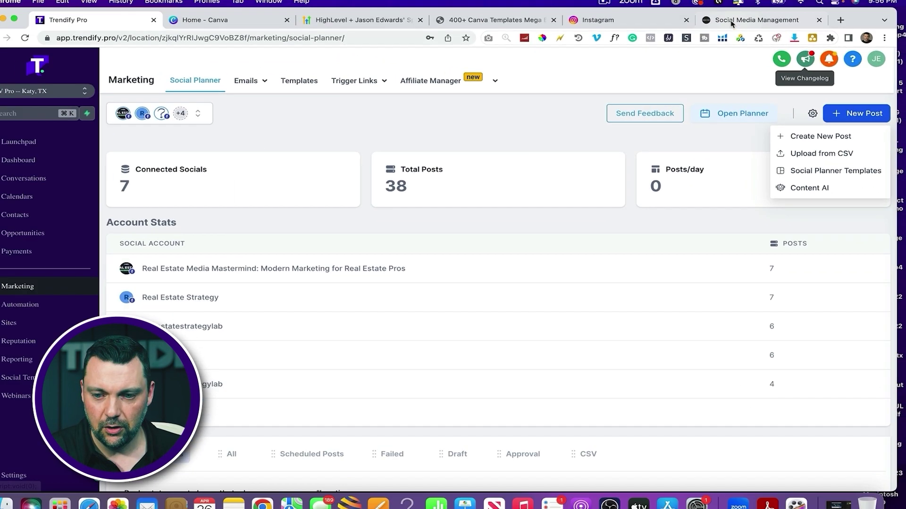
pyautogui.click(762, 24)
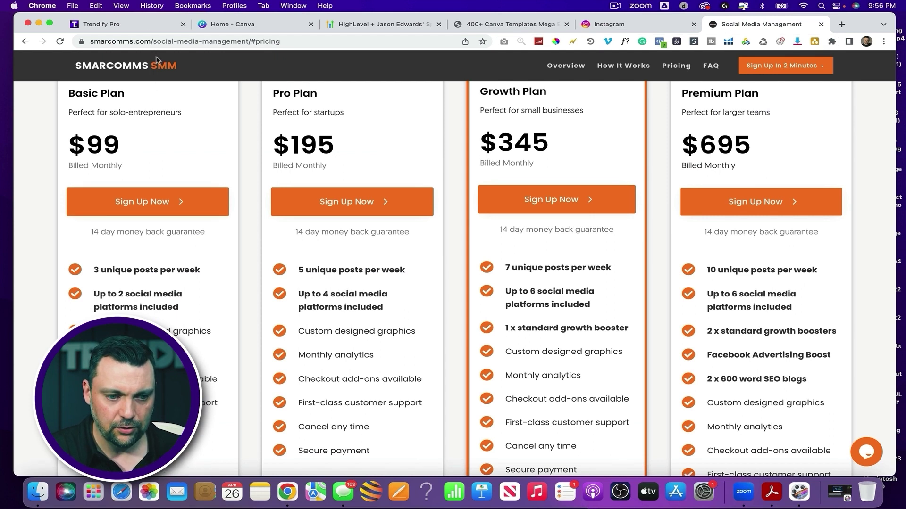
pyautogui.click(143, 27)
pyautogui.click(207, 122)
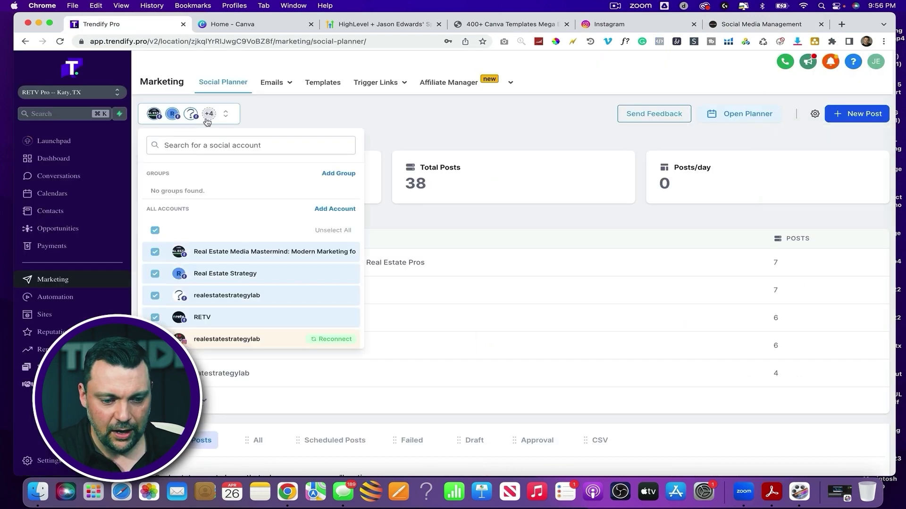
pyautogui.scroll(-3, 217, 326)
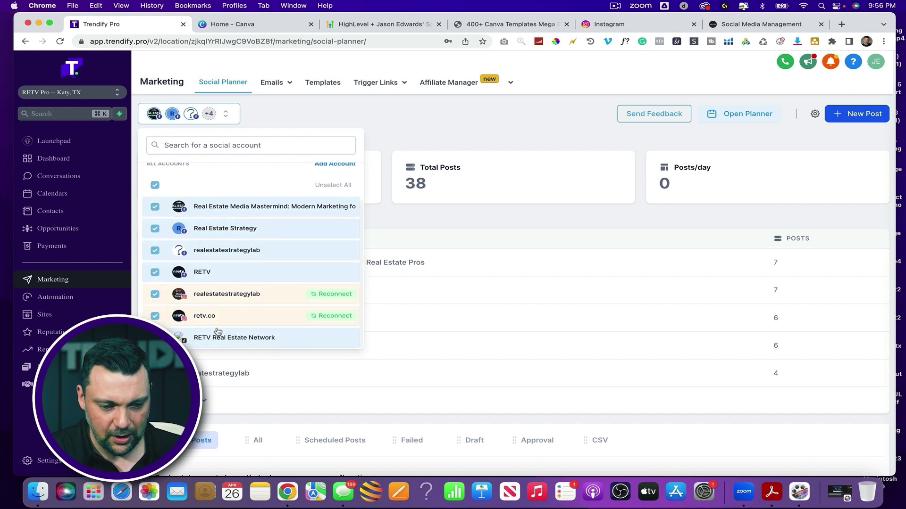
pyautogui.click(400, 131)
# Start a brand-new social post with Create New Post
pyautogui.click(856, 115)
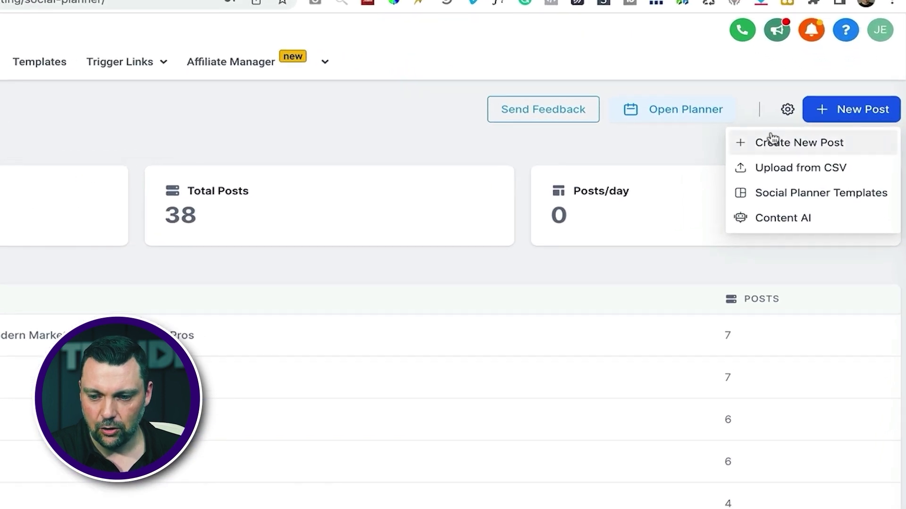
pyautogui.click(772, 141)
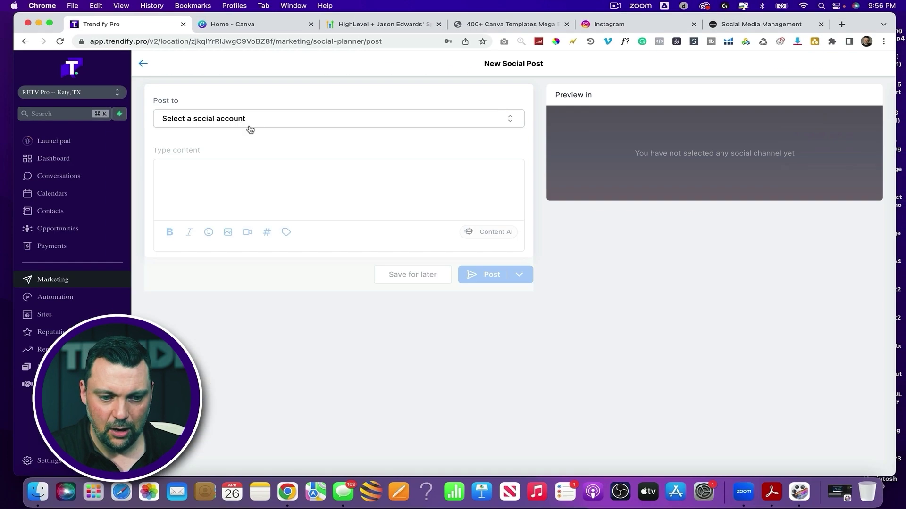
pyautogui.click(238, 125)
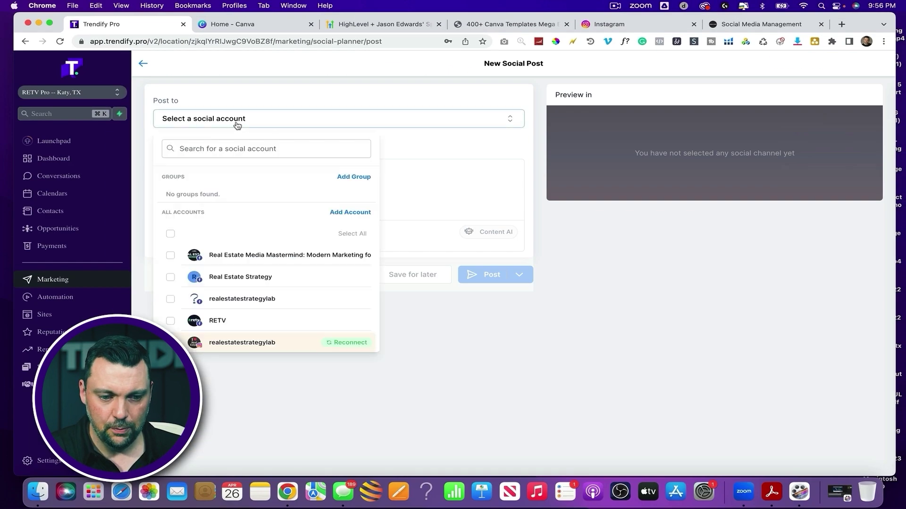
# Set Post to so only the Real Estate Strategy Facebook account is selected
pyautogui.click(170, 234)
pyautogui.scroll(-2, 178, 307)
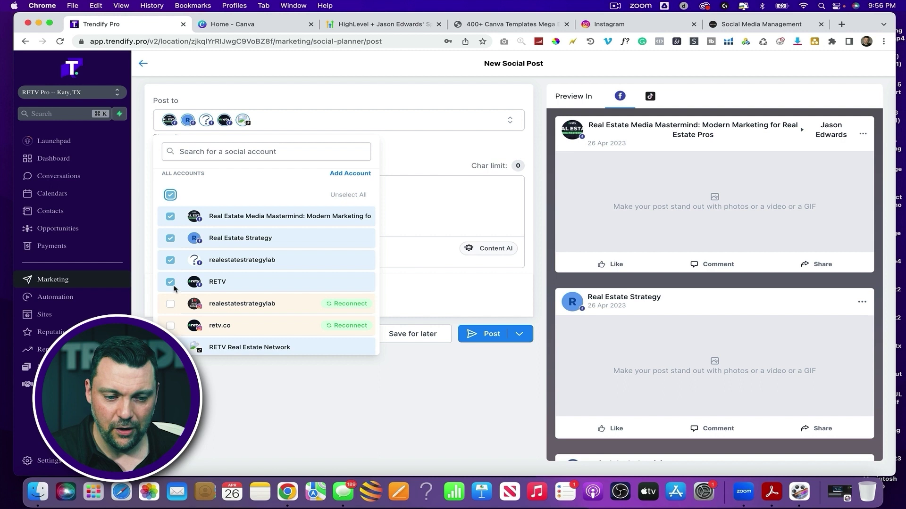
pyautogui.click(169, 194)
pyautogui.click(170, 238)
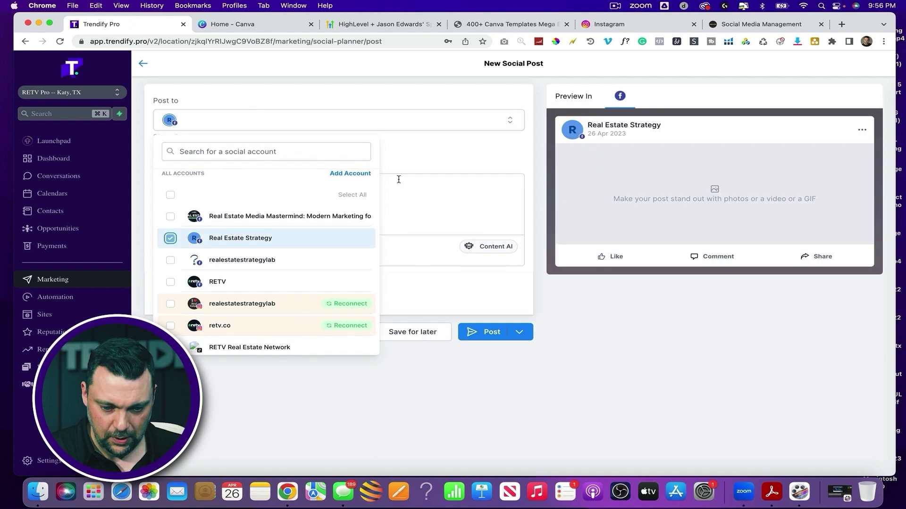
pyautogui.click(456, 204)
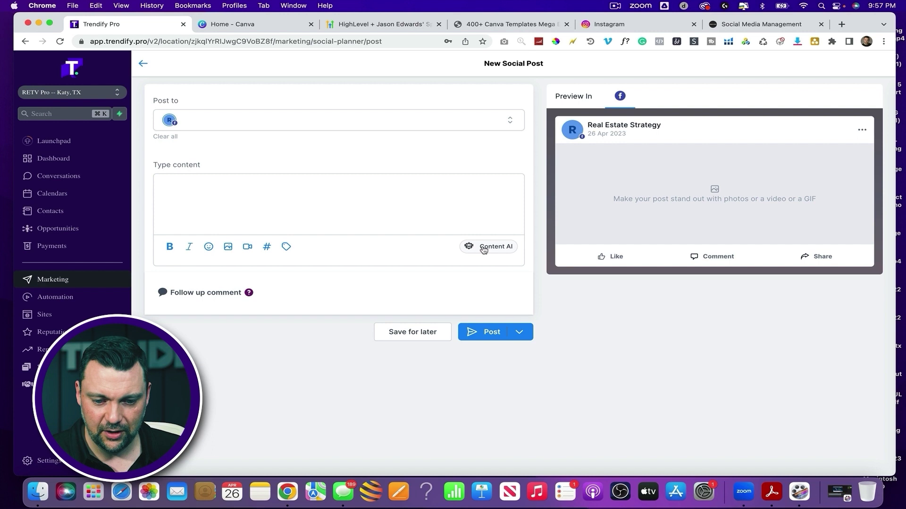
# In Content AI, enter the real estate content title and a brief description
pyautogui.click(484, 250)
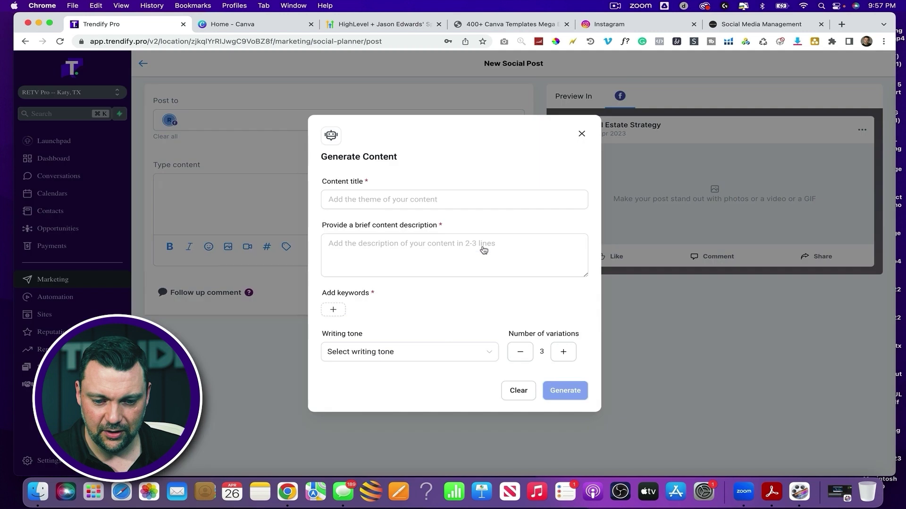
pyautogui.click(370, 205)
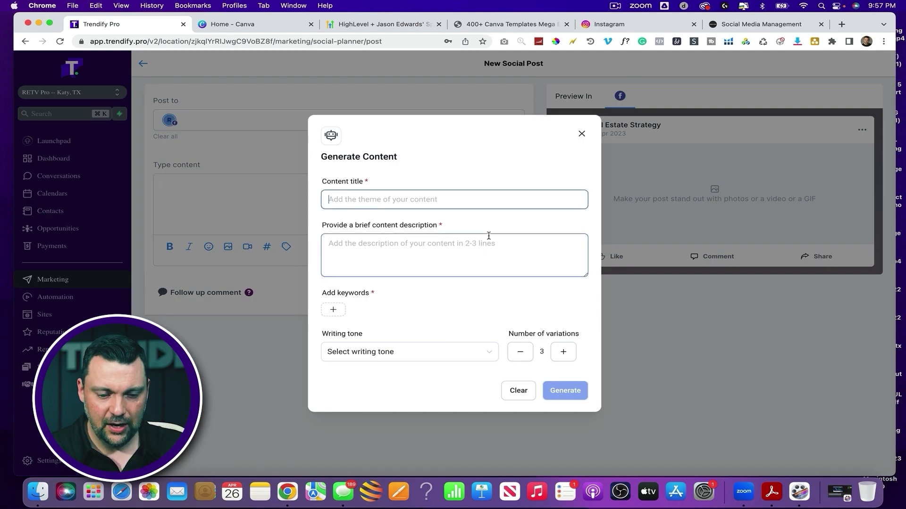
pyautogui.write('Real Estate In Dallas, TX')
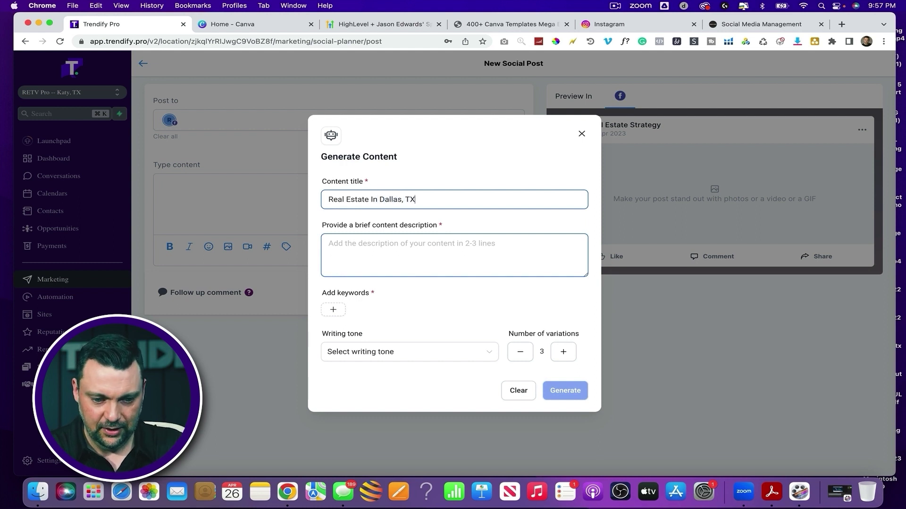
pyautogui.click(481, 276)
pyautogui.write('Write a few posts about the')
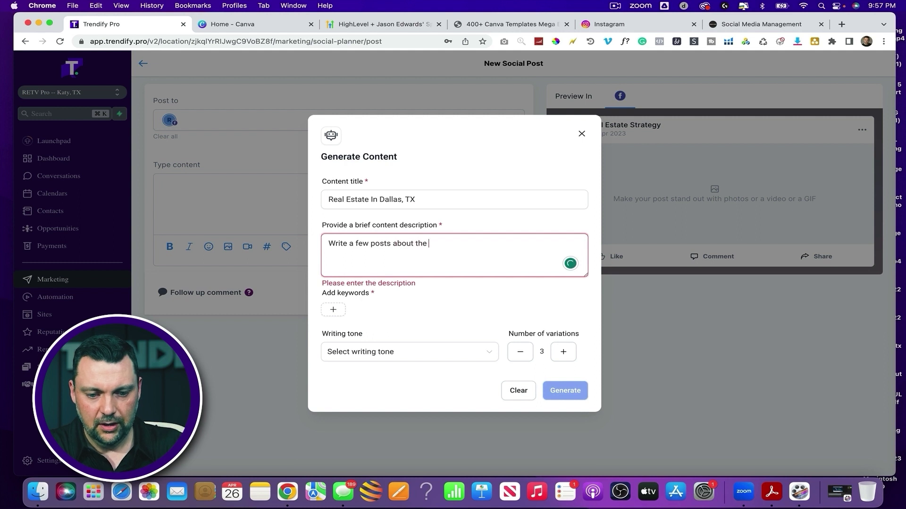
pyautogui.write('x ')
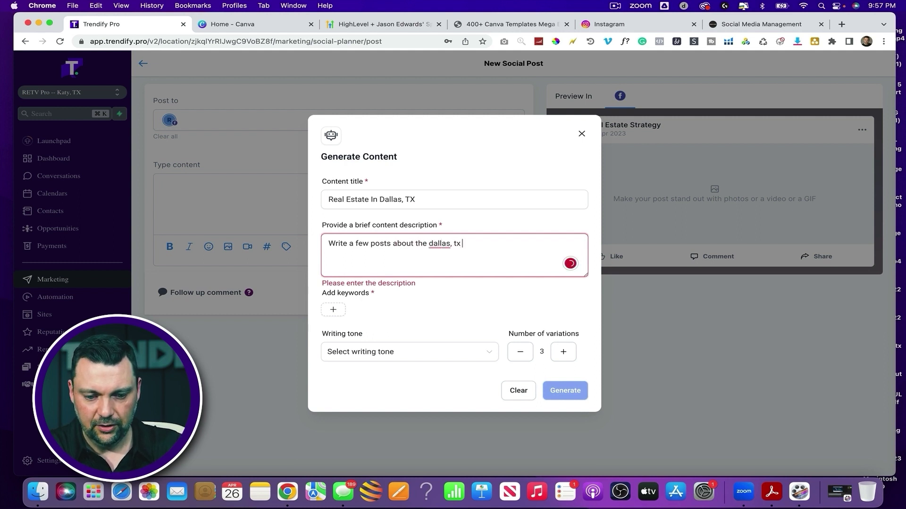
pyautogui.write('t')
# Add DALLAS and REAL ESTATE keywords, choose Professional tone, keep 3 variations, and generate
pyautogui.click(334, 310)
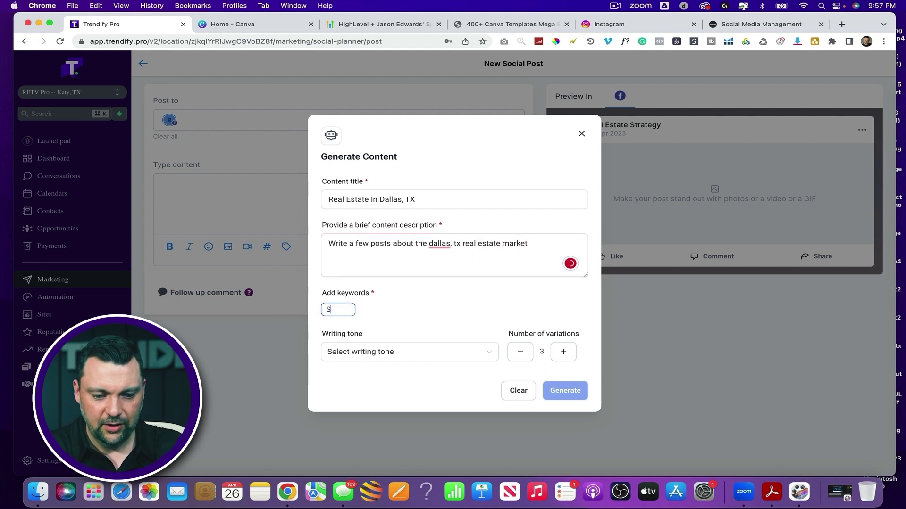
pyautogui.press('Return')
pyautogui.write('real estate')
pyautogui.press('Return')
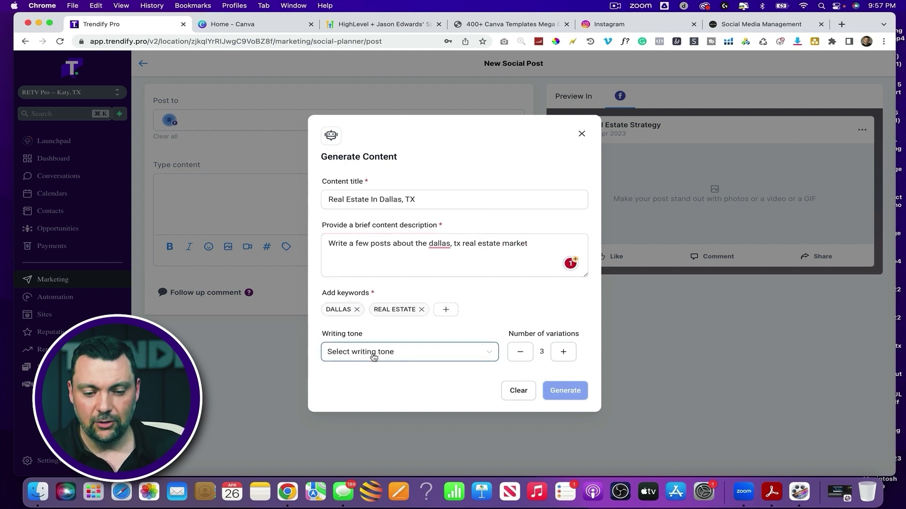
pyautogui.click(373, 357)
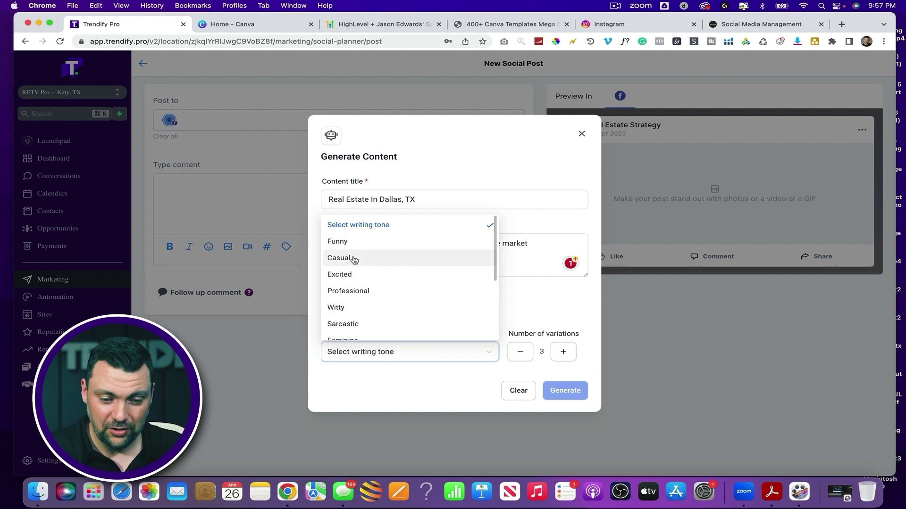
pyautogui.click(349, 291)
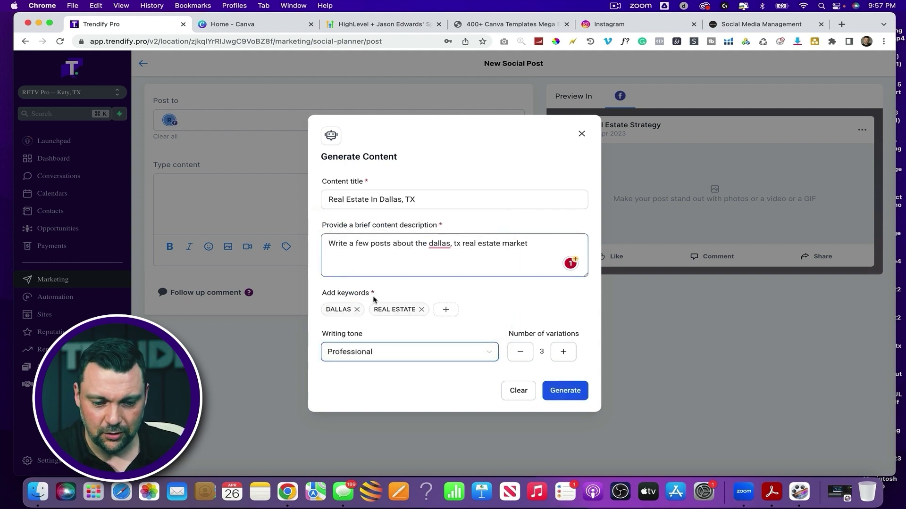
pyautogui.click(552, 352)
pyautogui.click(512, 353)
pyautogui.click(572, 391)
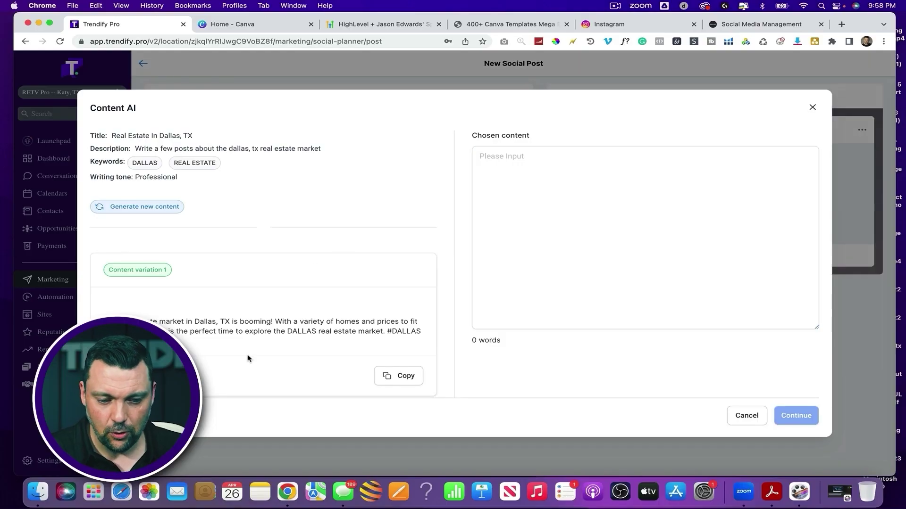
# Scroll through Content variations 1, 2 and 3 of the Dallas real estate post
pyautogui.scroll(-5, 248, 359)
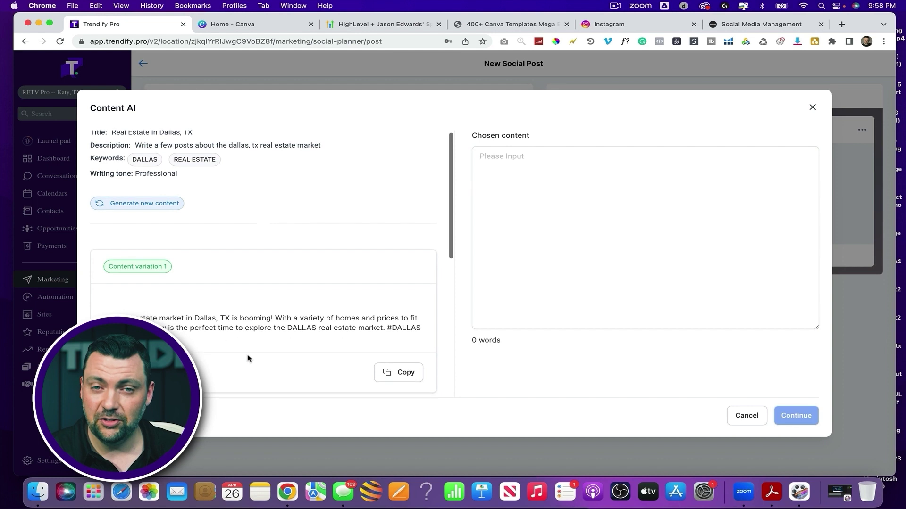
pyautogui.scroll(-4, 248, 359)
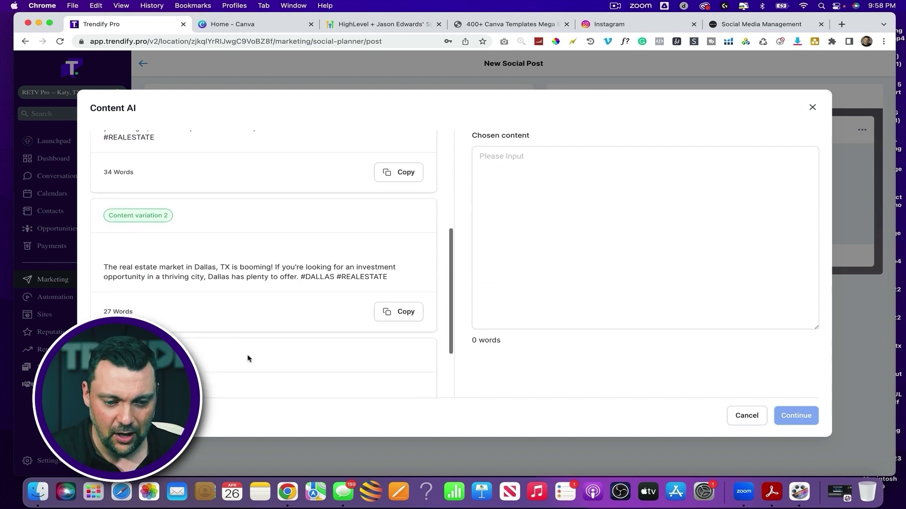
pyautogui.scroll(7, 248, 358)
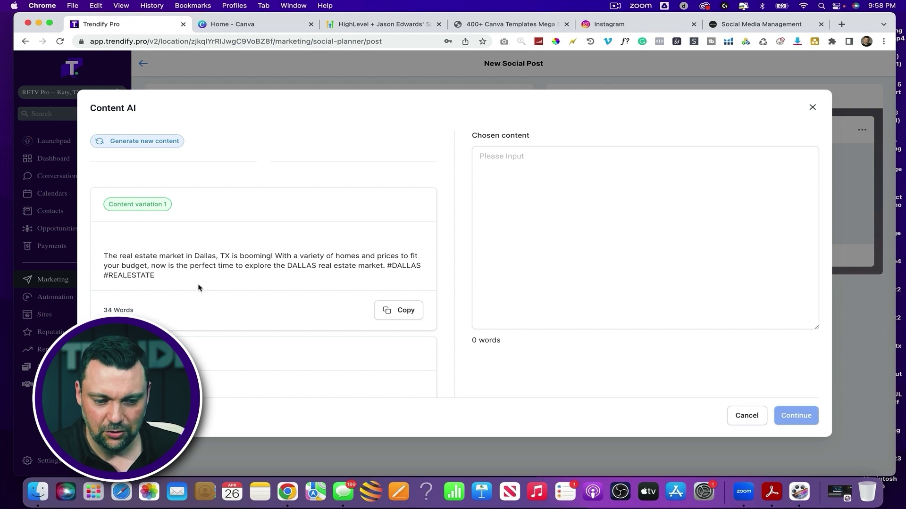
pyautogui.scroll(-5, 208, 289)
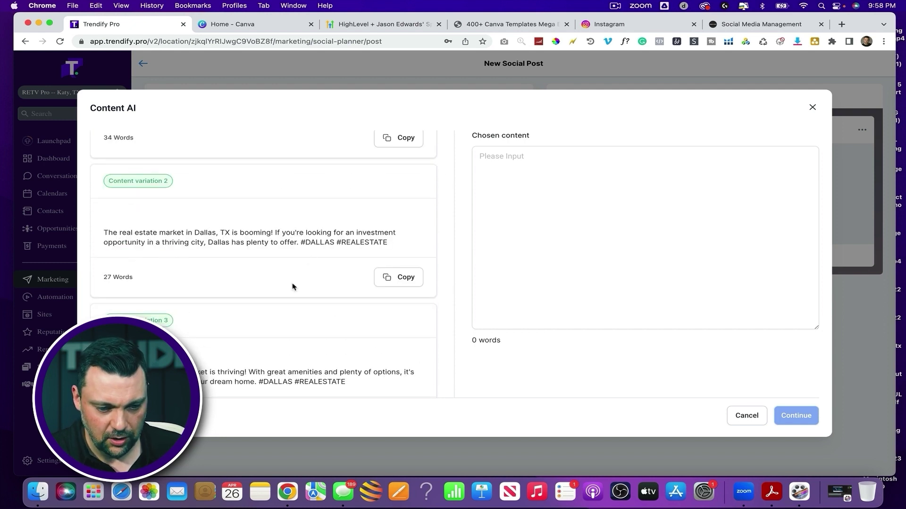
pyautogui.scroll(-2, 293, 286)
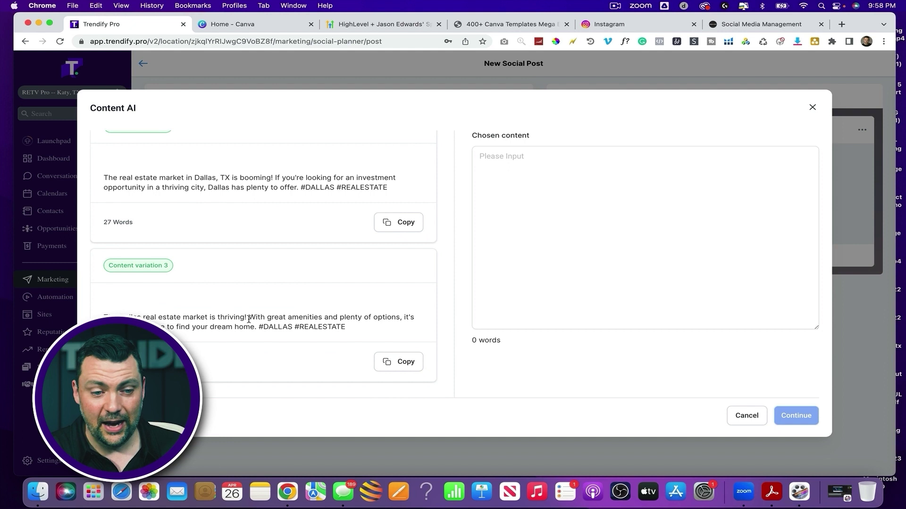
pyautogui.scroll(8, 248, 319)
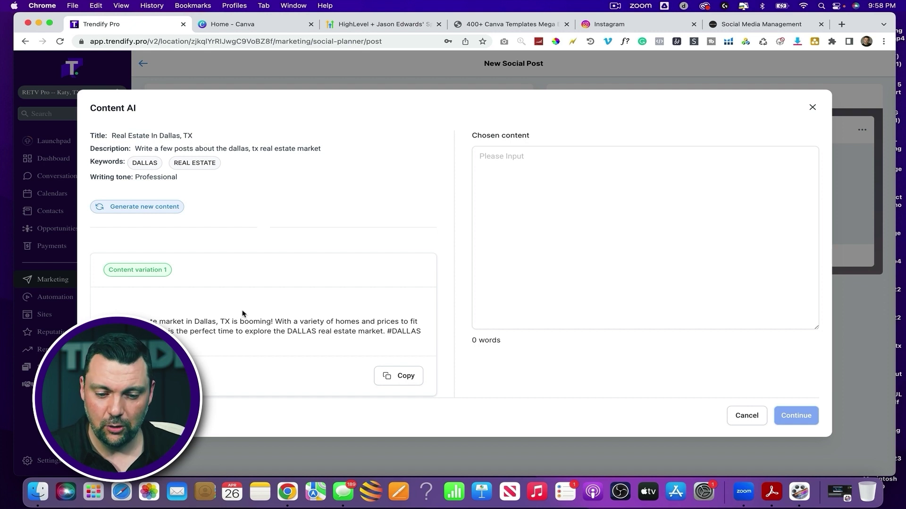
pyautogui.scroll(-4, 258, 296)
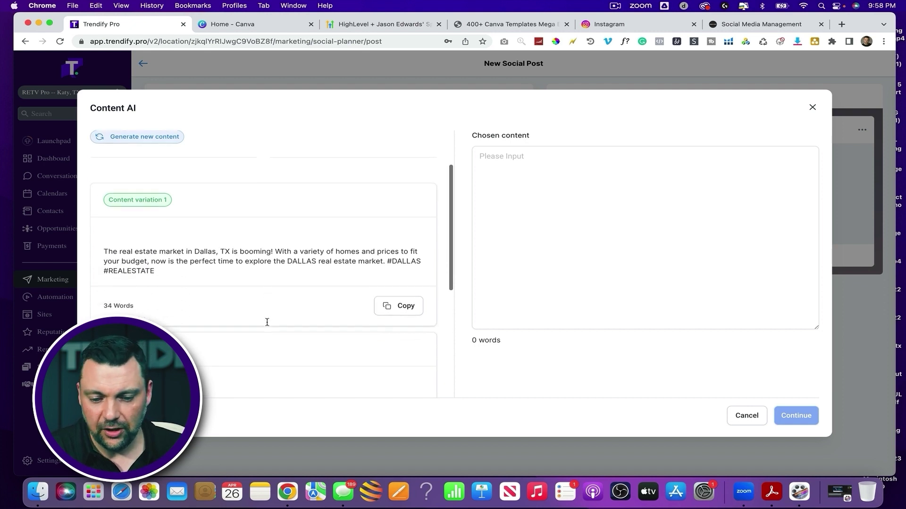
# Copy Content variation 1 into Chosen content and continue, placing it in the post
pyautogui.click(394, 296)
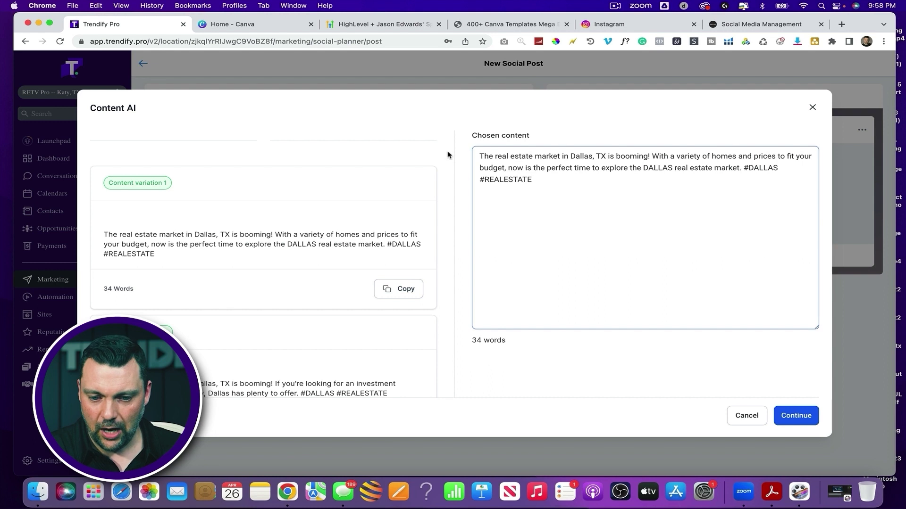
pyautogui.click(547, 178)
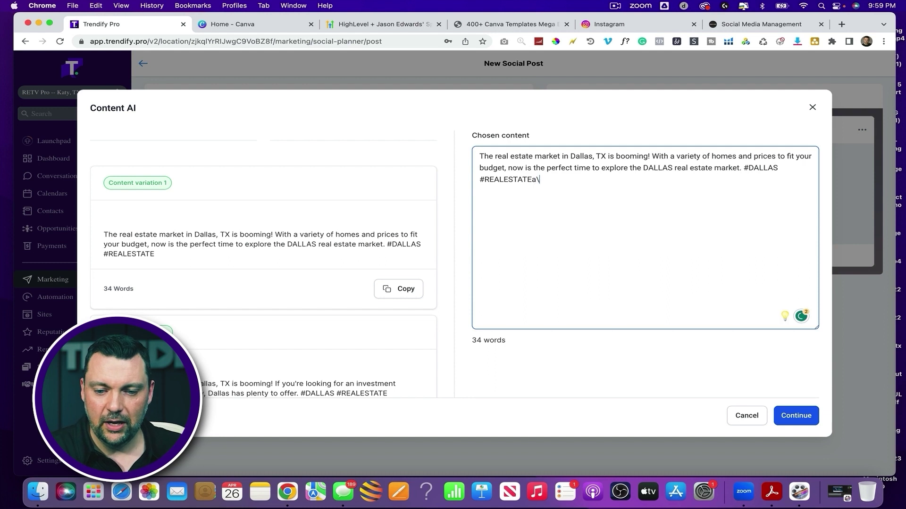
pyautogui.click(791, 414)
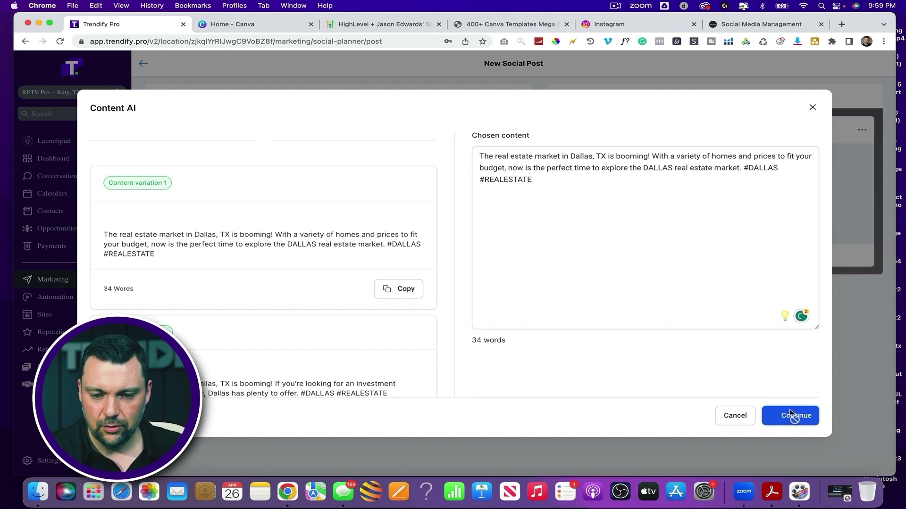
pyautogui.moveTo(268, 216); pyautogui.dragTo(179, 188)
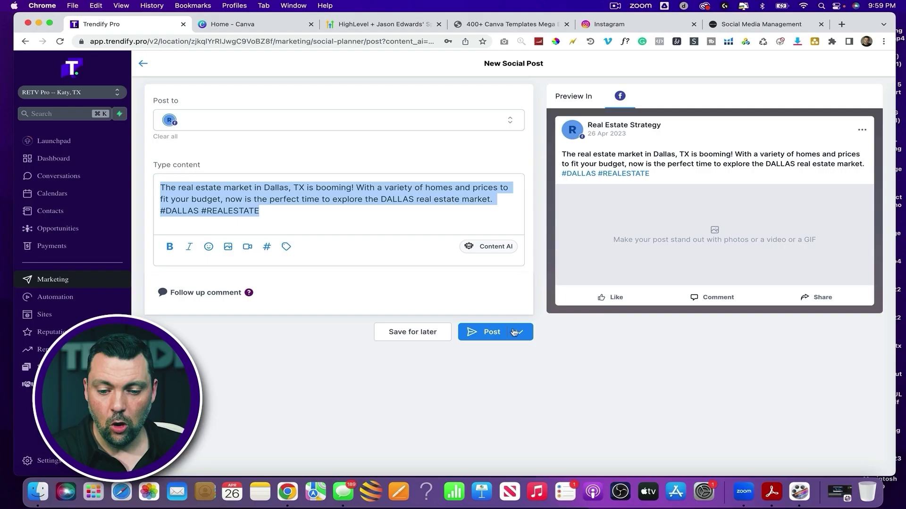
# Schedule the Dallas real estate post for April 28 at 10:09 AM
pyautogui.click(518, 333)
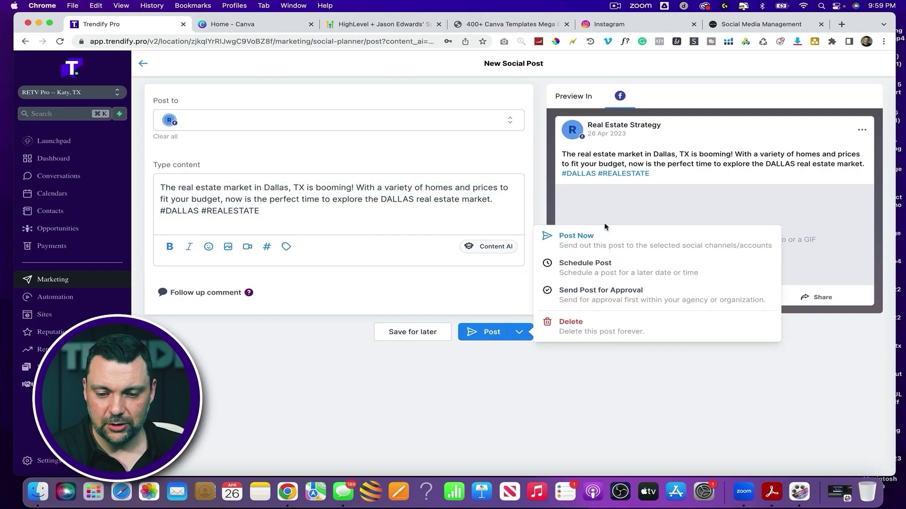
pyautogui.click(582, 266)
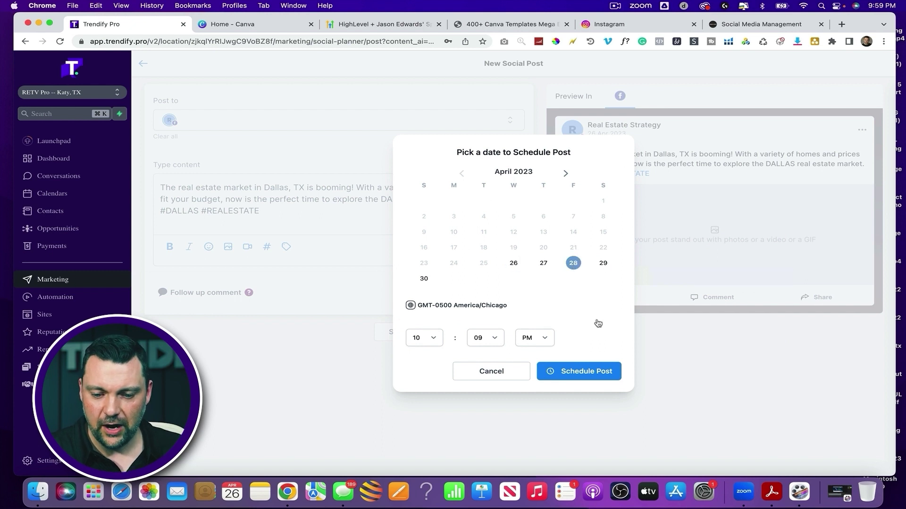
pyautogui.click(535, 338)
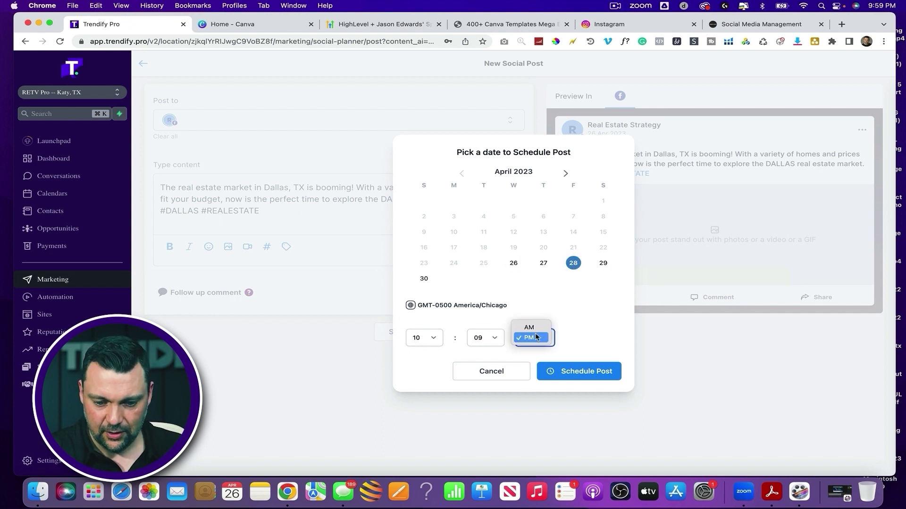
pyautogui.click(530, 325)
pyautogui.click(585, 372)
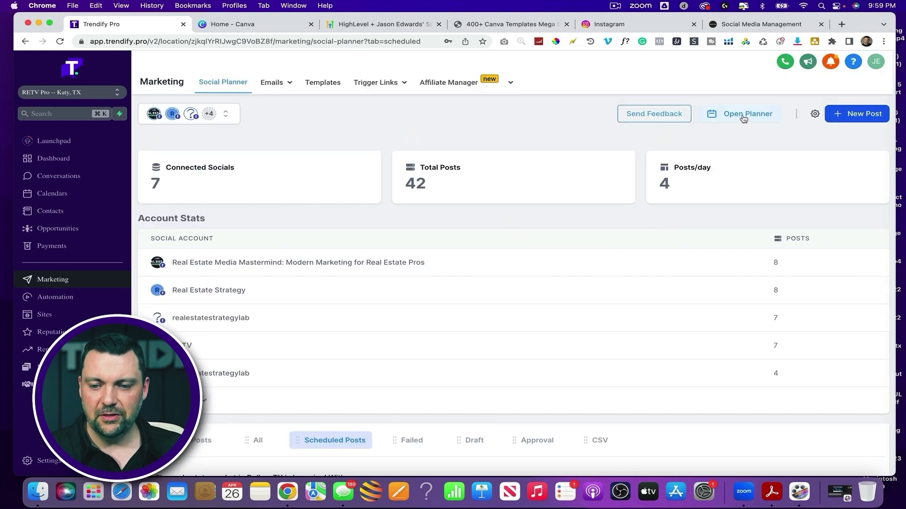
# In the planner calendar, drag the 10:09 AM Dallas post to May 5
pyautogui.click(739, 118)
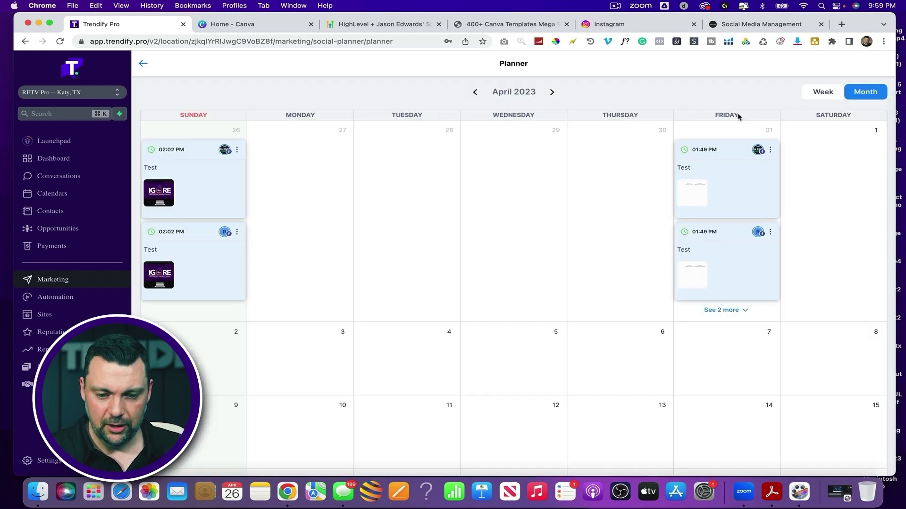
pyautogui.scroll(-1, 546, 267)
pyautogui.scroll(-10, 546, 267)
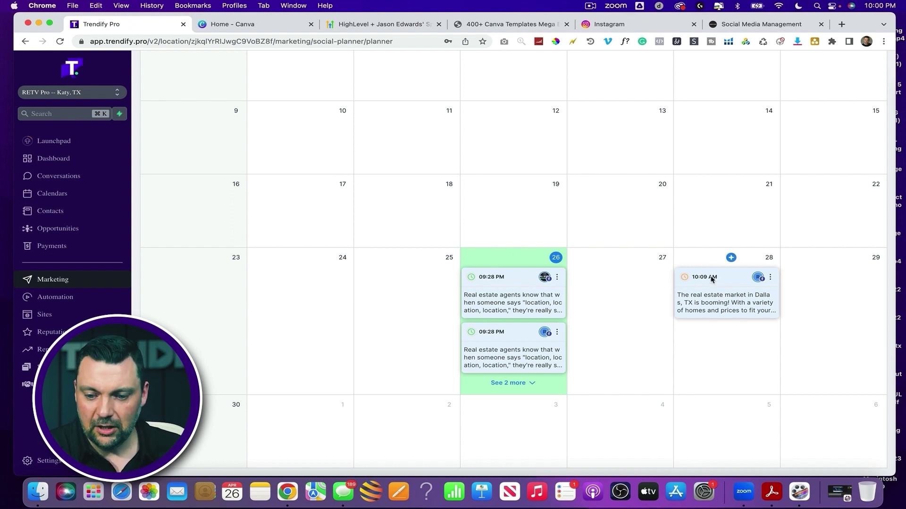
pyautogui.moveTo(712, 279); pyautogui.dragTo(514, 424)
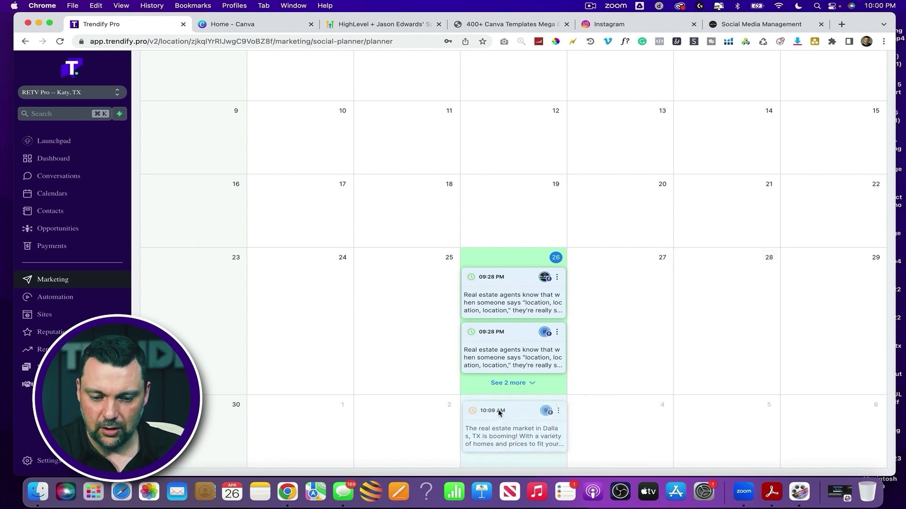
pyautogui.scroll(-1, 541, 296)
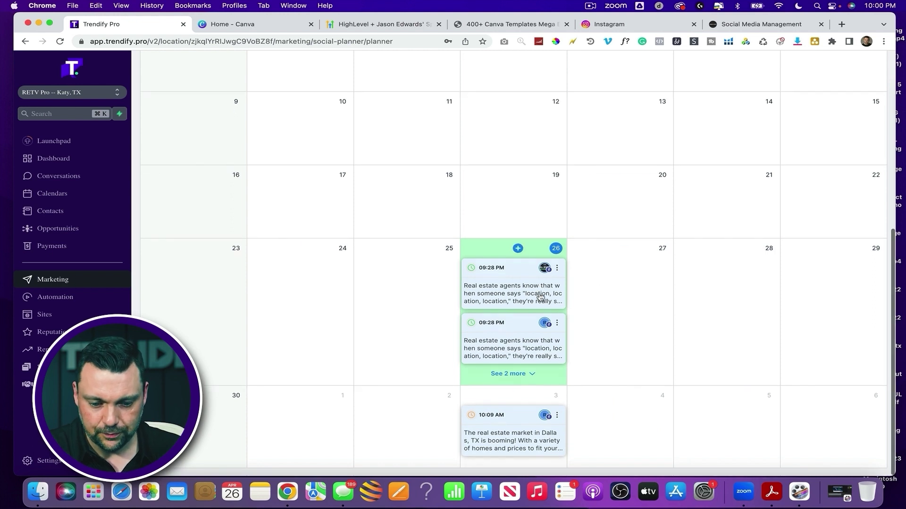
pyautogui.moveTo(314, 416); pyautogui.dragTo(324, 391)
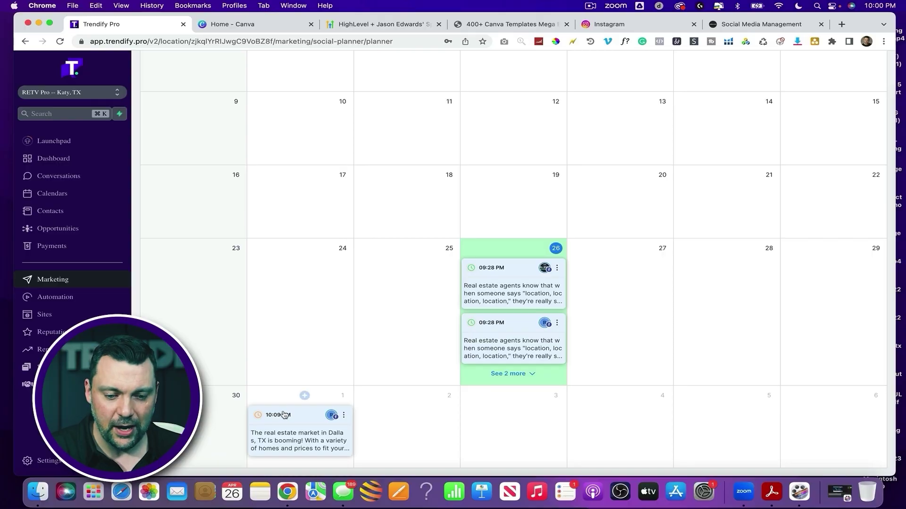
pyautogui.moveTo(284, 415); pyautogui.dragTo(689, 408)
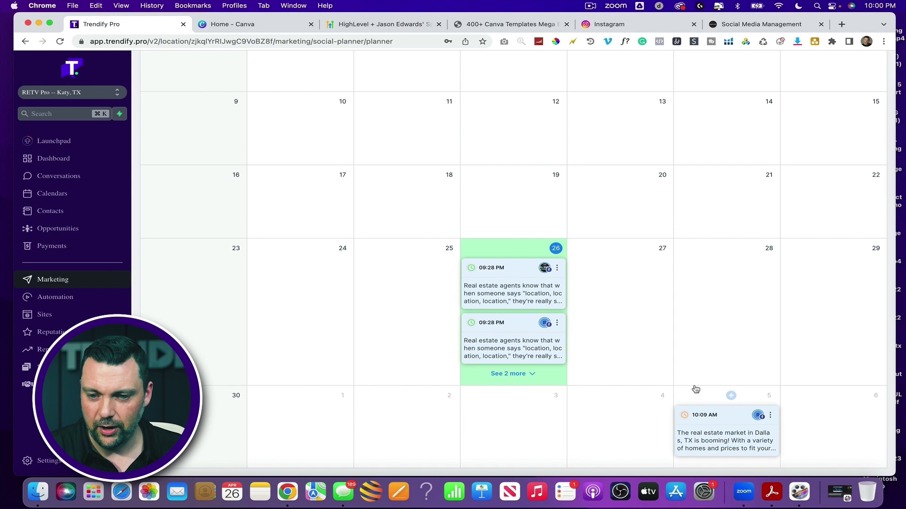
# Go back to the Social Planner dashboard
pyautogui.scroll(6, 696, 405)
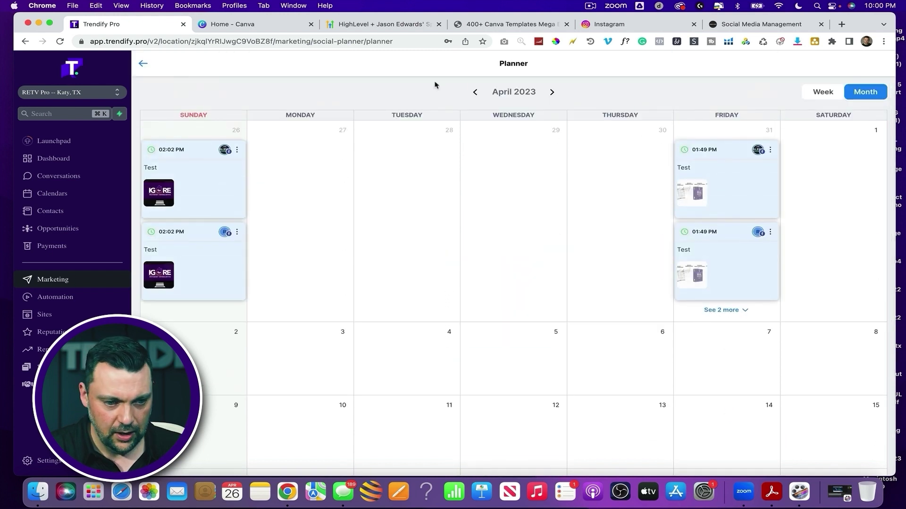
pyautogui.click(143, 64)
pyautogui.click(856, 114)
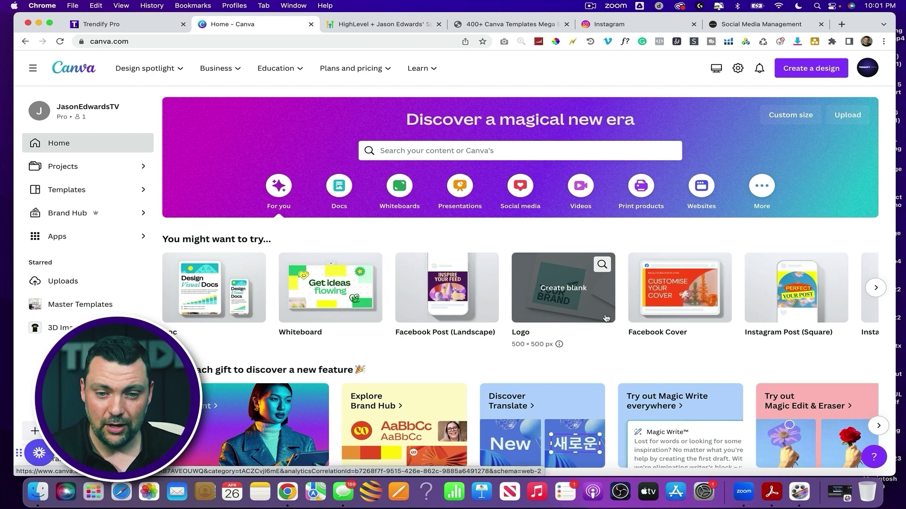
pyautogui.click(498, 27)
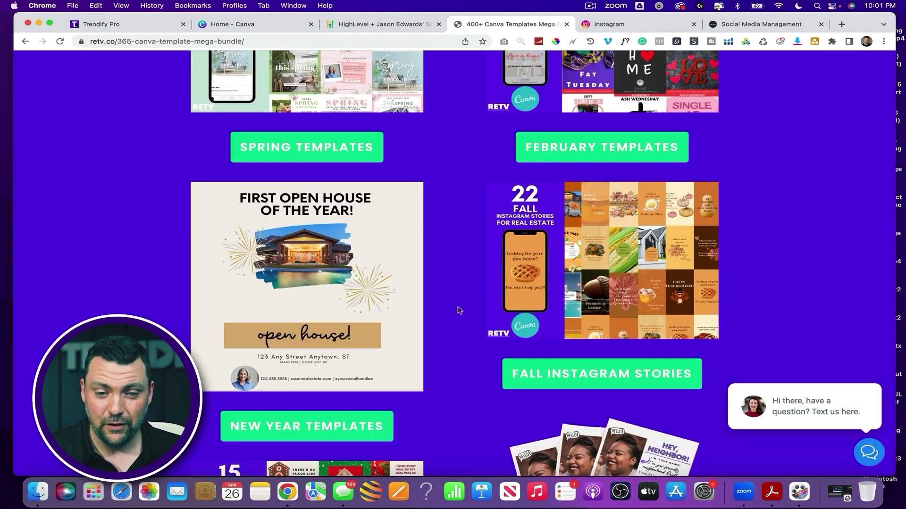
pyautogui.scroll(6, 459, 310)
pyautogui.scroll(-20, 459, 310)
pyautogui.scroll(-15, 459, 310)
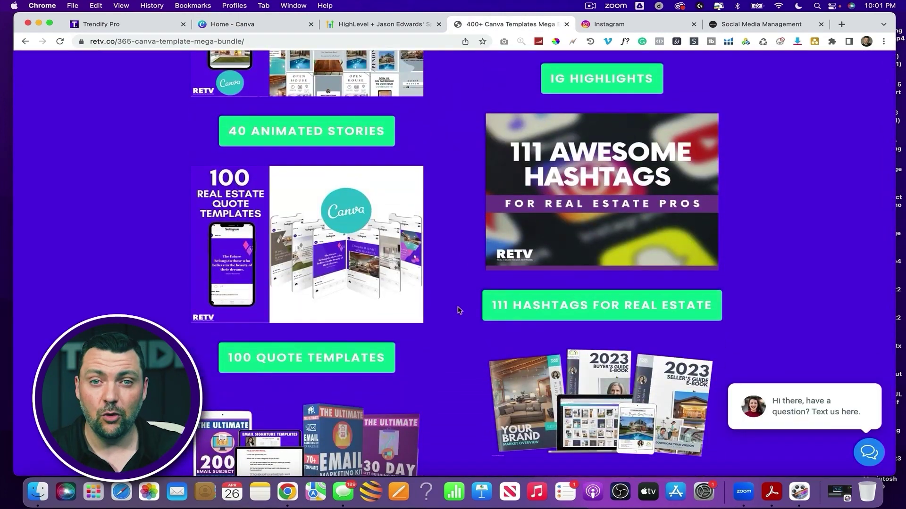
pyautogui.scroll(-7, 459, 311)
pyautogui.scroll(15, 459, 310)
pyautogui.scroll(8, 458, 310)
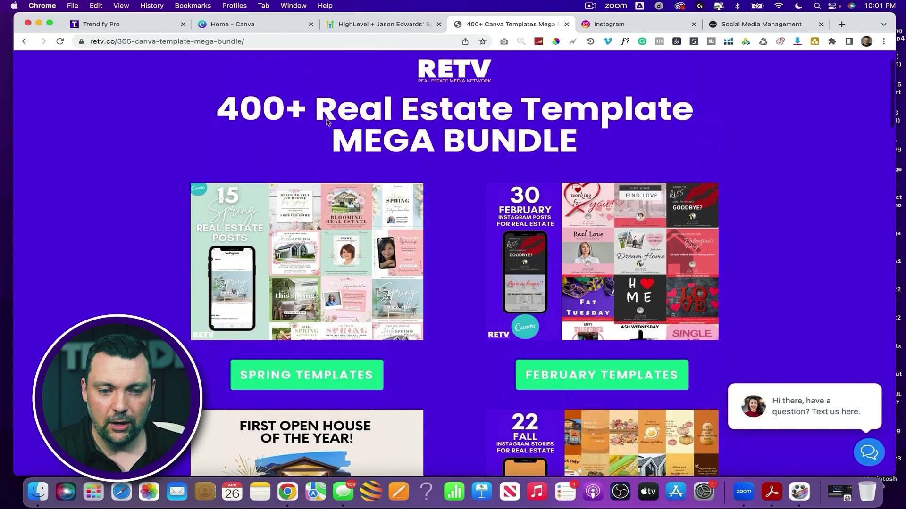
pyautogui.click(302, 27)
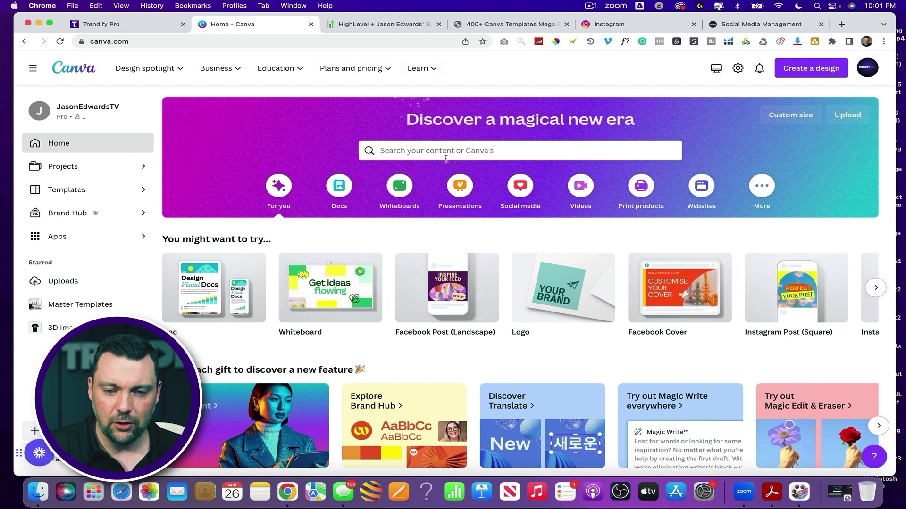
# Search Canva for 'REAL' templates and browse the real estate results
pyautogui.click(423, 149)
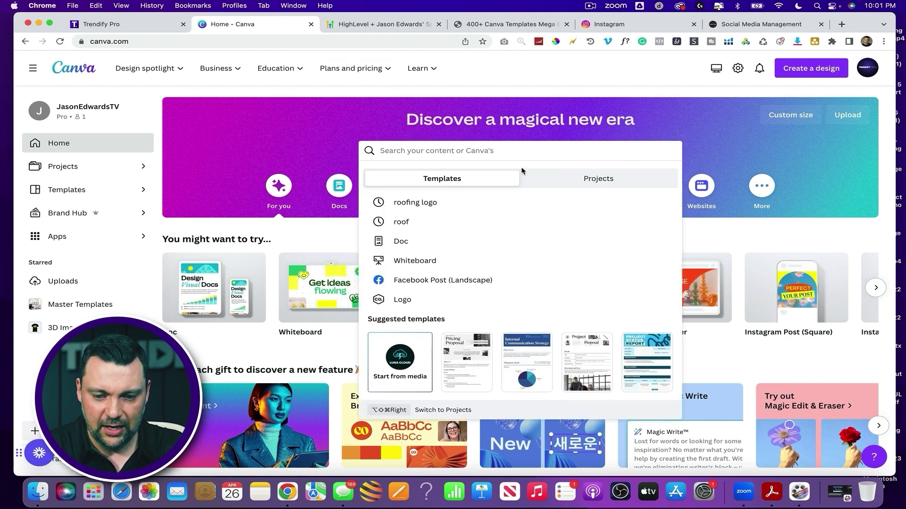
pyautogui.write('REAL ESTATE')
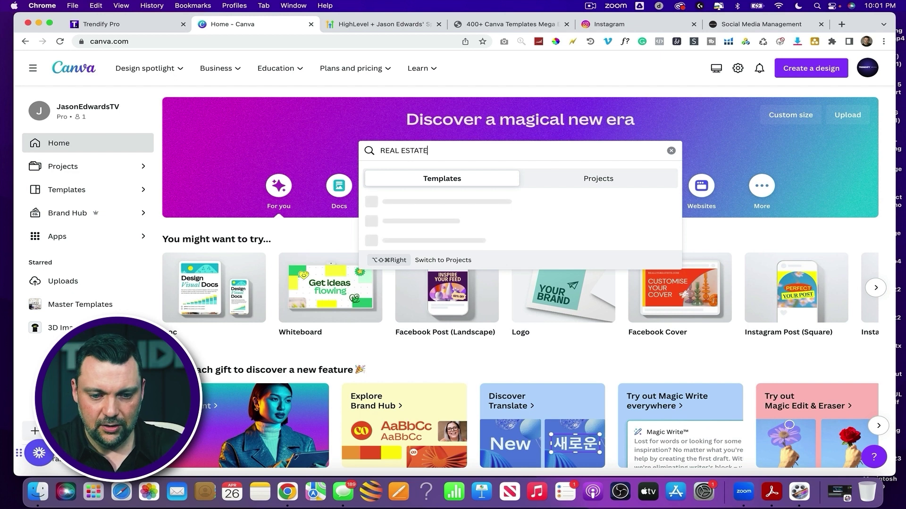
pyautogui.press('Return')
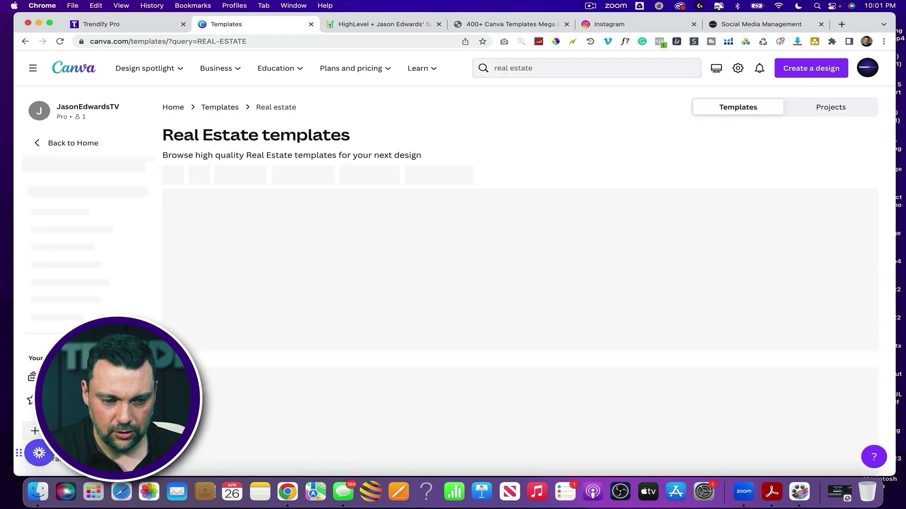
pyautogui.scroll(-2, 488, 197)
pyautogui.scroll(-10, 487, 197)
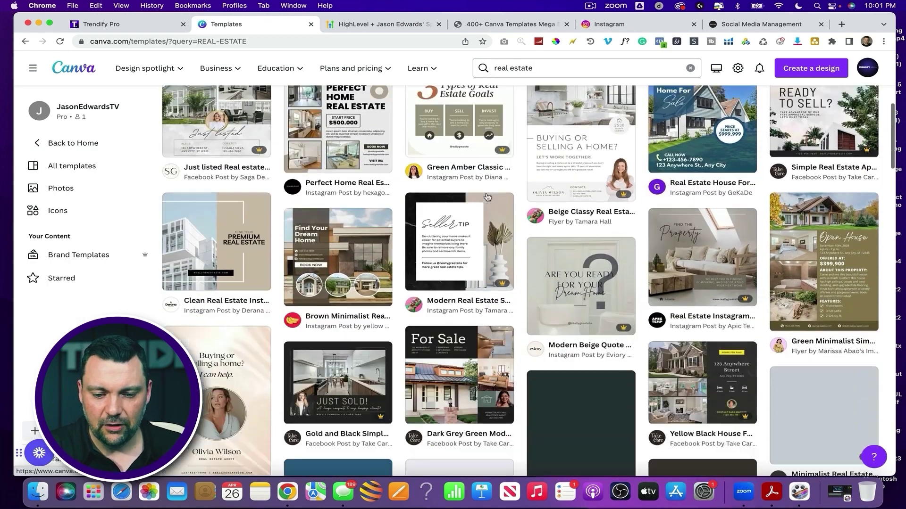
pyautogui.scroll(-2, 487, 197)
pyautogui.scroll(5, 487, 197)
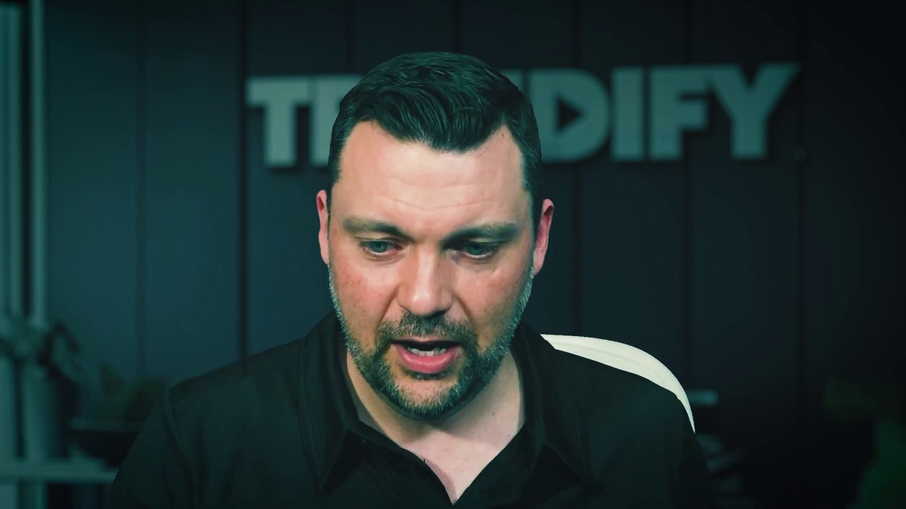
pyautogui.scroll(-2, 810, 207)
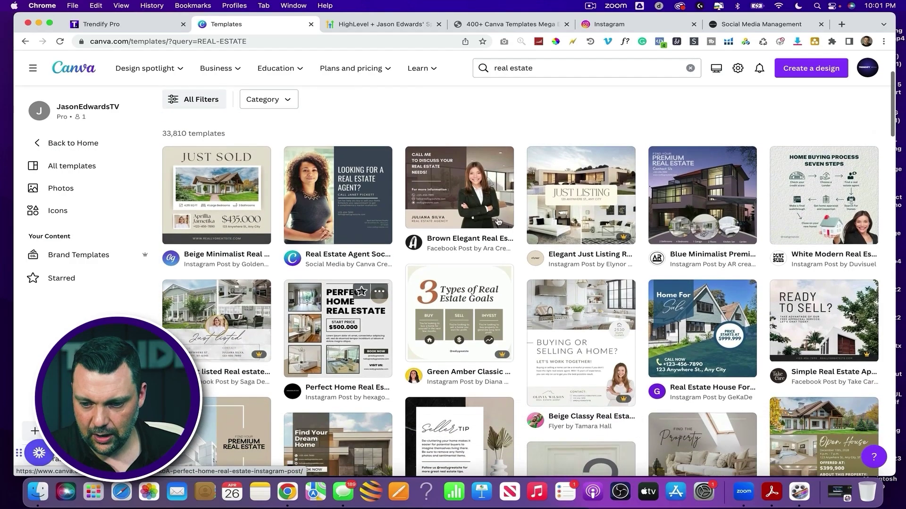
pyautogui.click(810, 206)
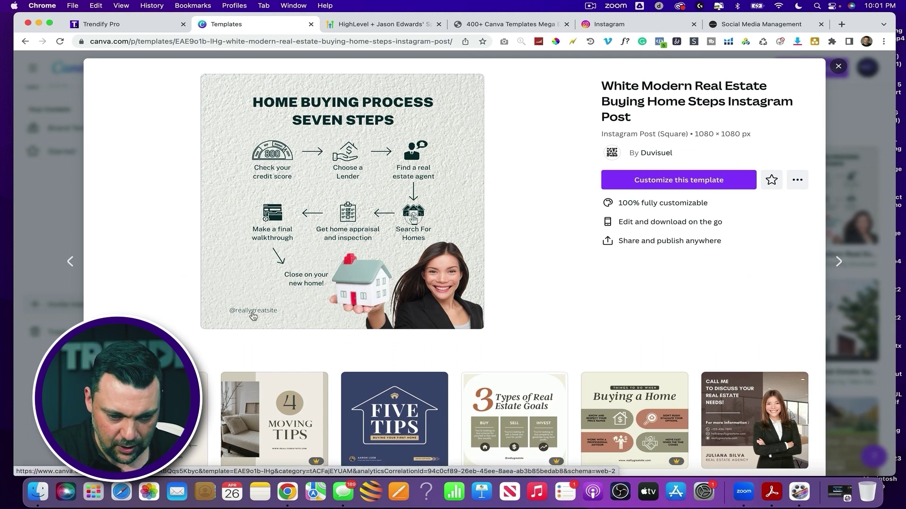
pyautogui.click(664, 181)
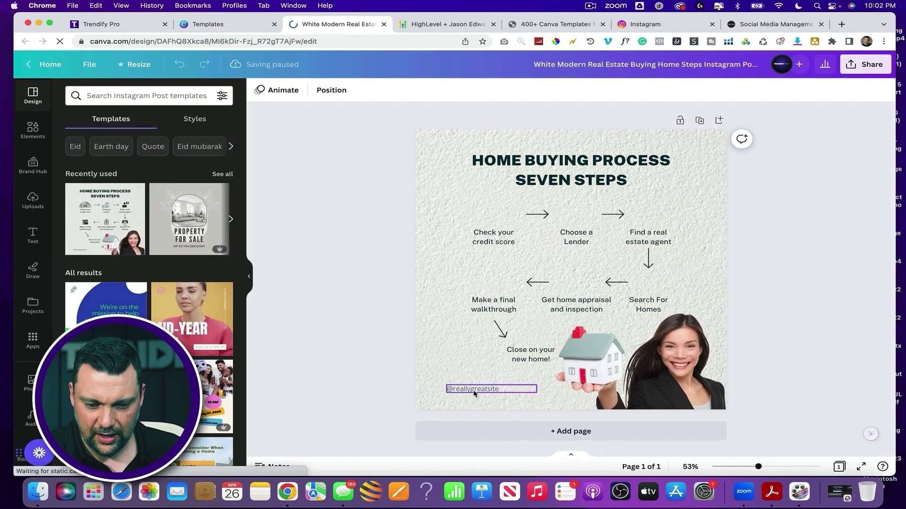
pyautogui.doubleClick(476, 390)
pyautogui.write('@SUSYSELLSDENVER')
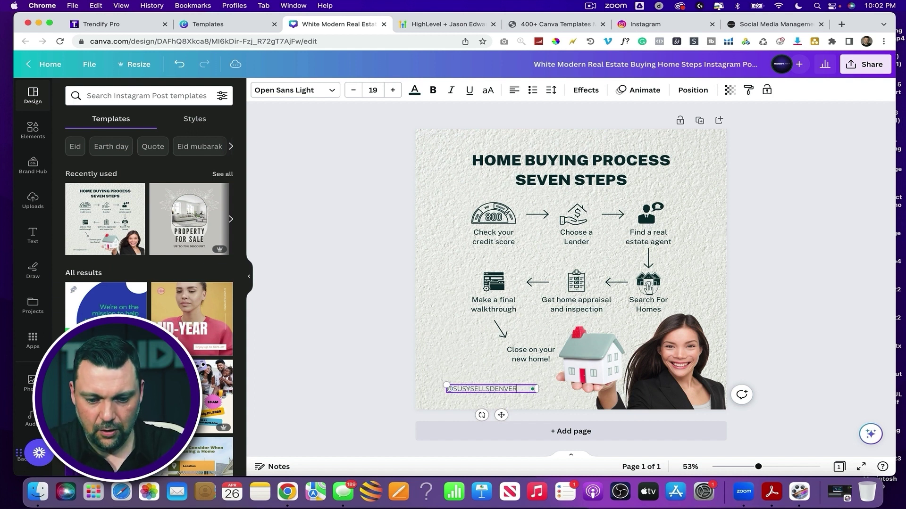
# Make the new handle text bold
pyautogui.press('super+a')
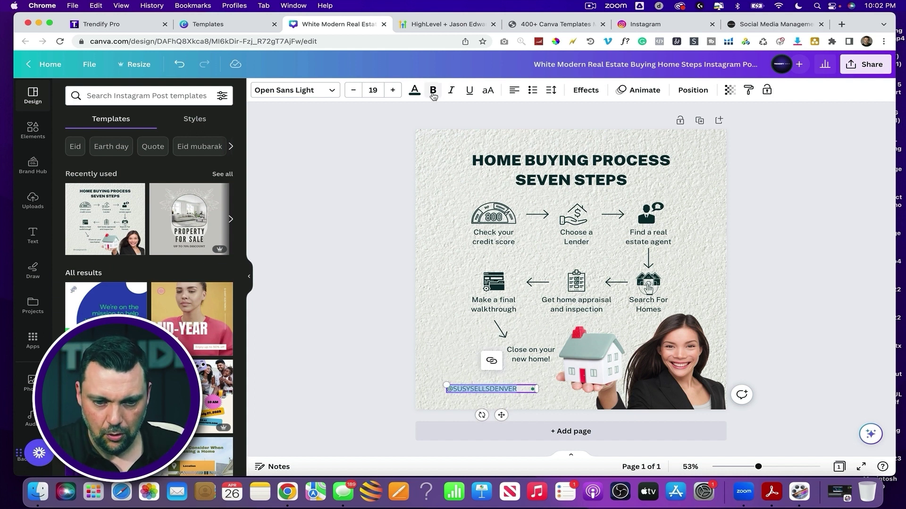
pyautogui.click(433, 92)
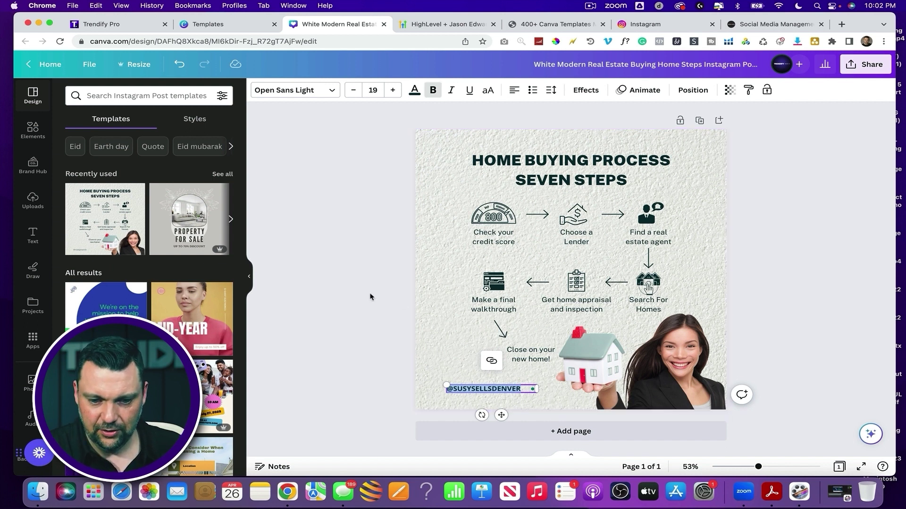
pyautogui.click(425, 185)
# Recolour the credit-score, Choose a Lender and Find an agent icons Trendify purple
pyautogui.click(520, 161)
pyautogui.click(520, 161)
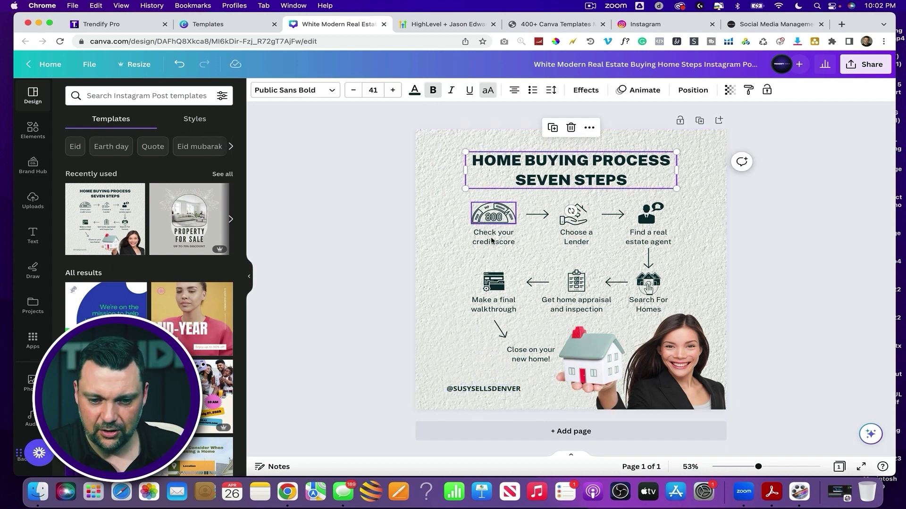
pyautogui.click(487, 219)
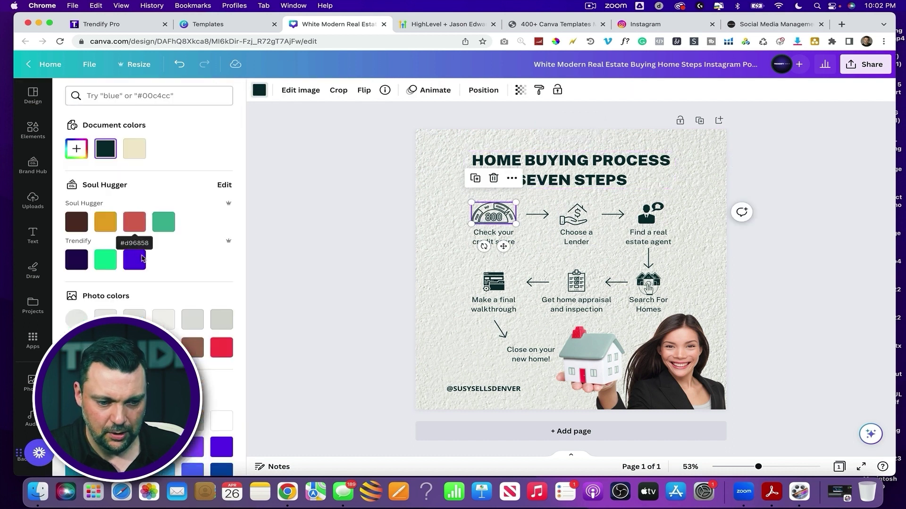
pyautogui.click(135, 260)
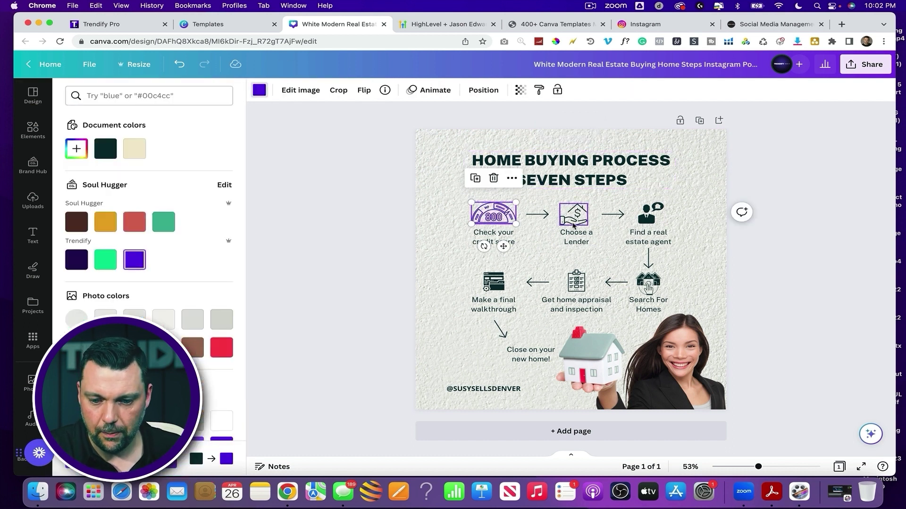
pyautogui.click(574, 214)
pyautogui.click(649, 213)
pyautogui.press('Escape')
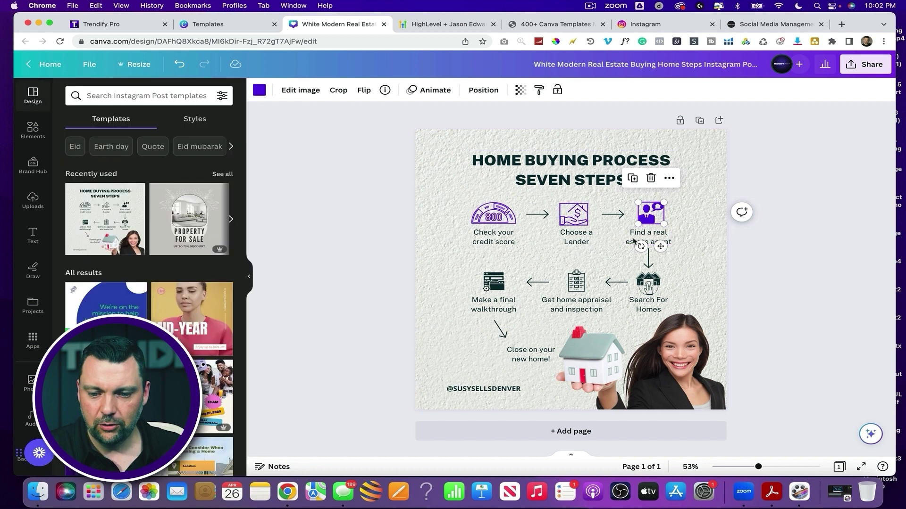
pyautogui.click(709, 247)
pyautogui.click(859, 66)
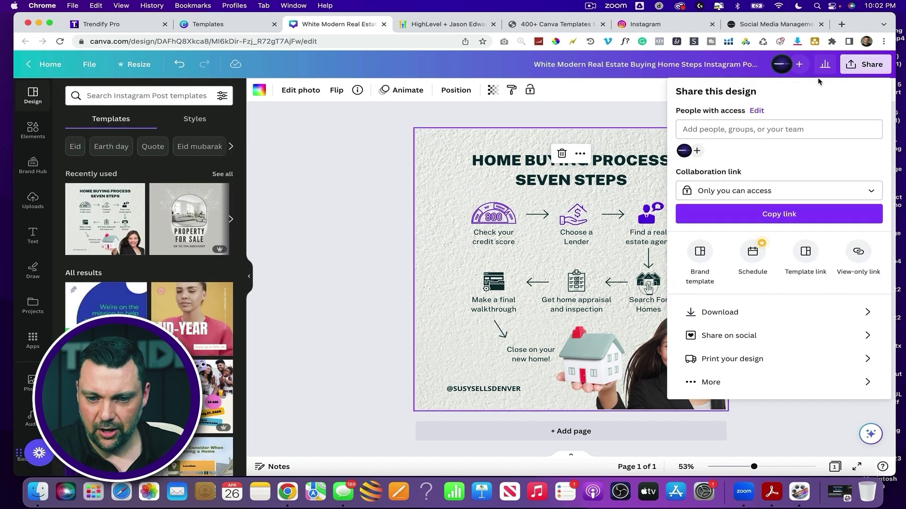
# Download the infographic, then delete the social-media handle text from the design
pyautogui.click(741, 311)
pyautogui.click(745, 257)
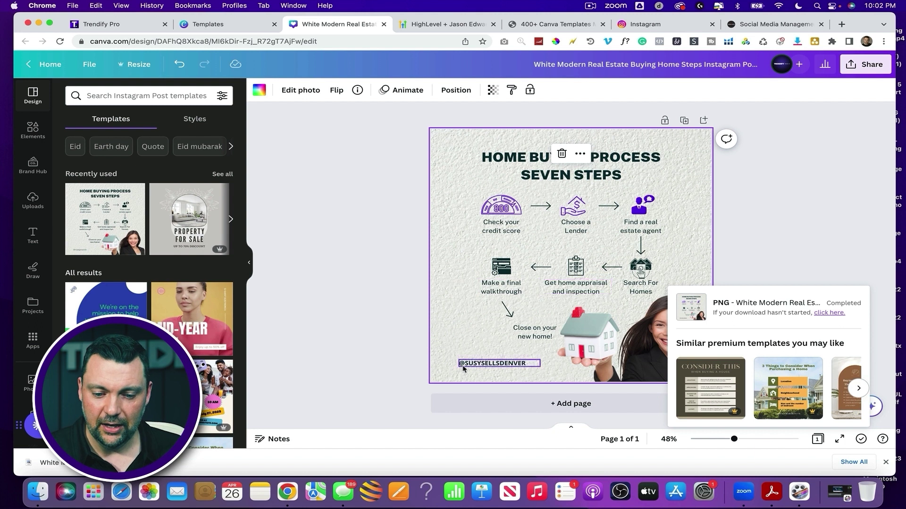
pyautogui.click(492, 364)
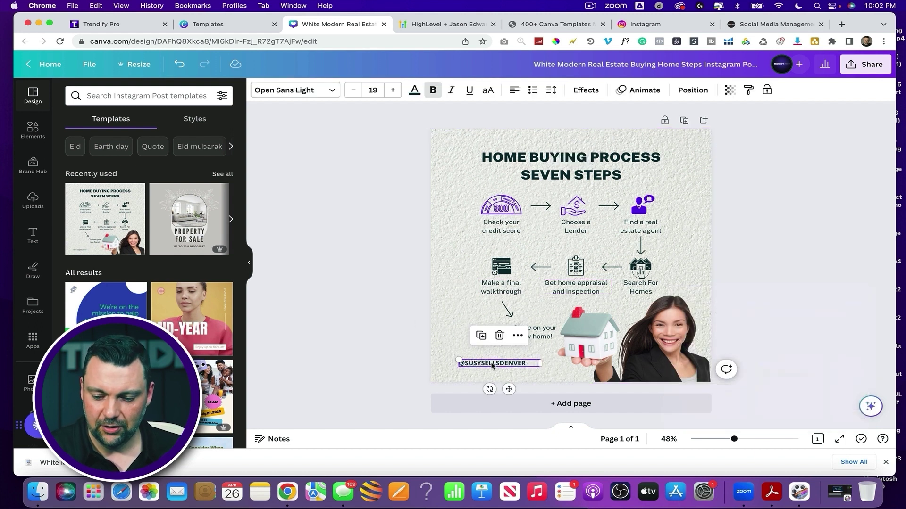
pyautogui.press('BackSpace')
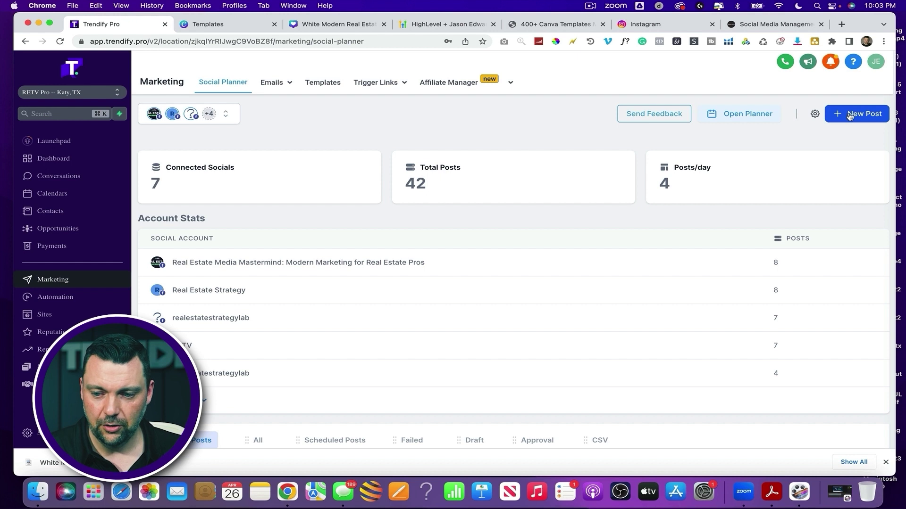
# Generate Funny-tone Content AI variations titled HOME BUYING PROCESS with keyword home buying
pyautogui.click(850, 116)
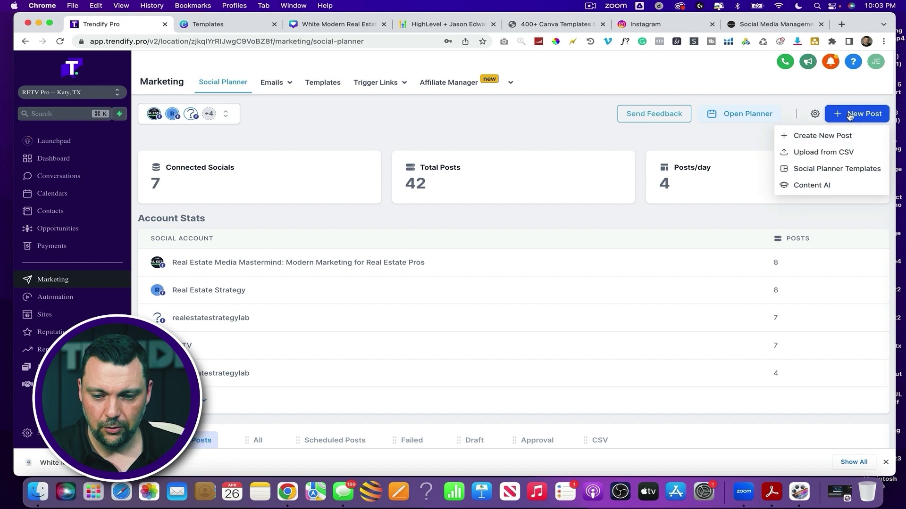
pyautogui.click(806, 186)
pyautogui.write('HOME BUYING PROCESS')
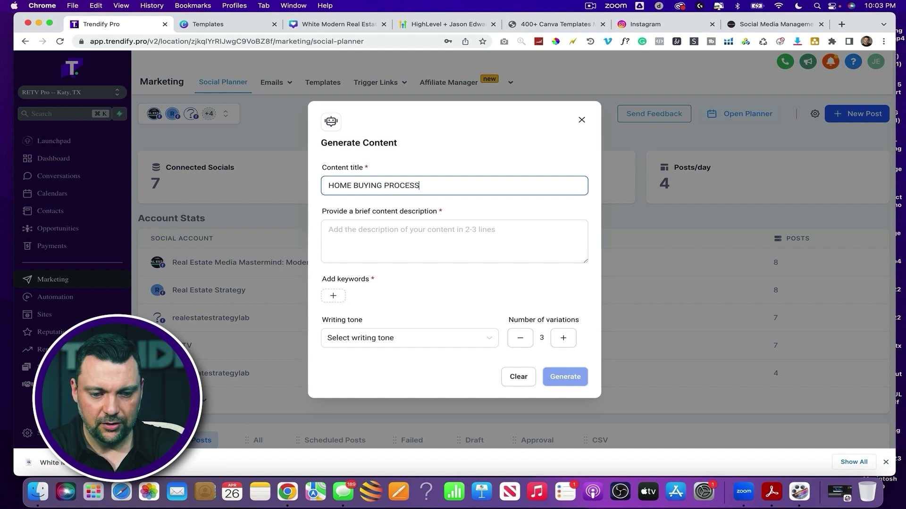
pyautogui.click(330, 230)
pyautogui.write('Discuss the')
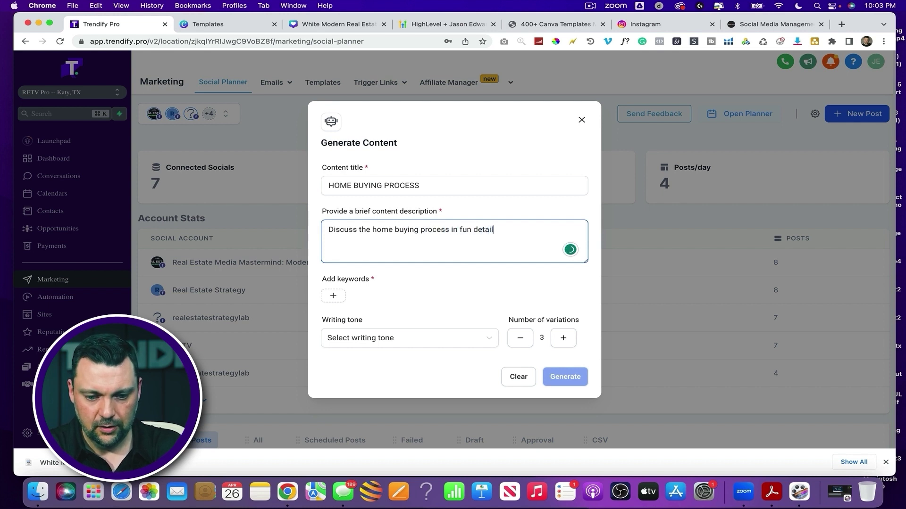
pyautogui.write('home ')
pyautogui.write('buying')
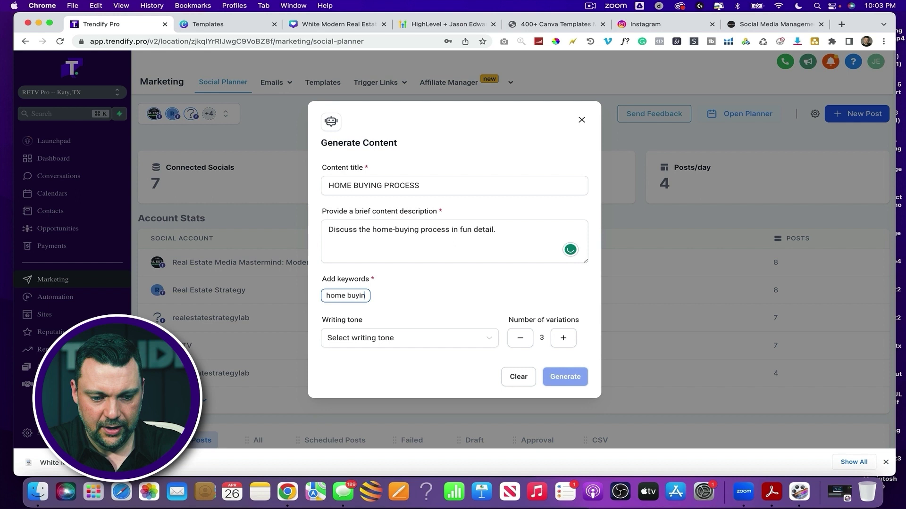
pyautogui.press('Return')
pyautogui.click(386, 340)
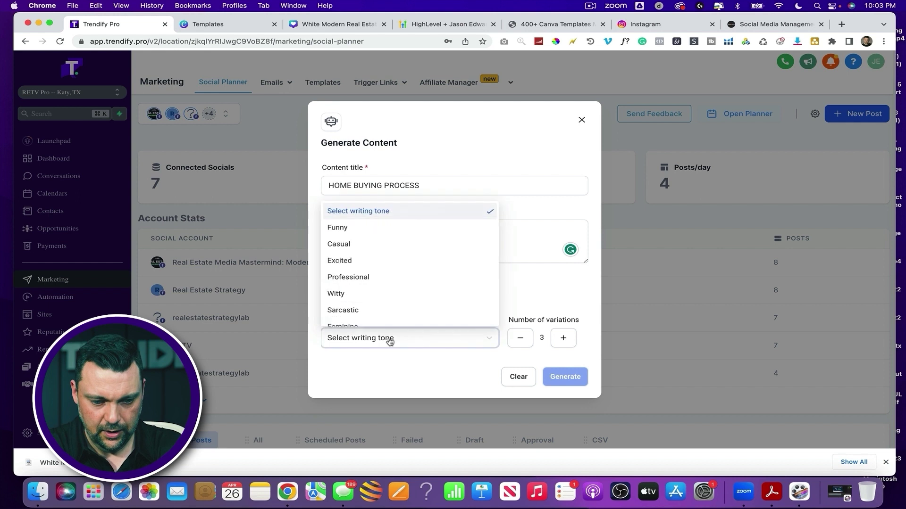
pyautogui.click(340, 235)
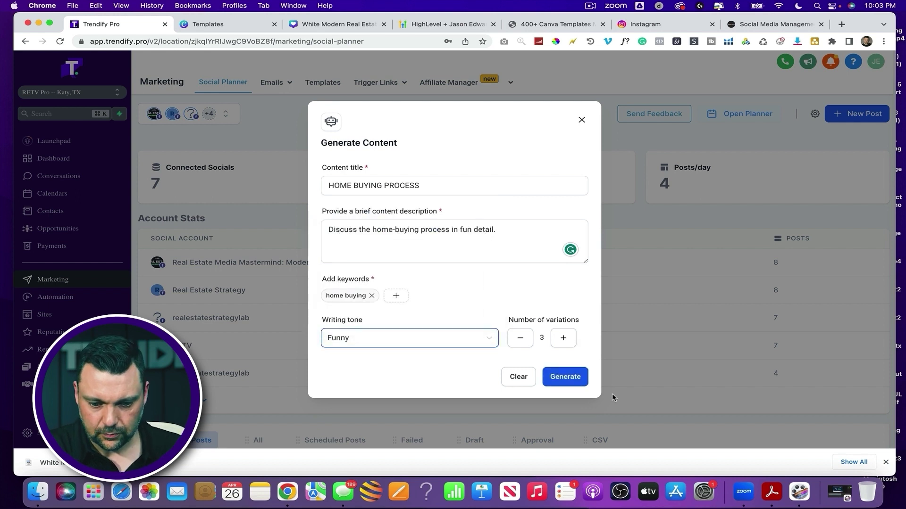
pyautogui.click(573, 379)
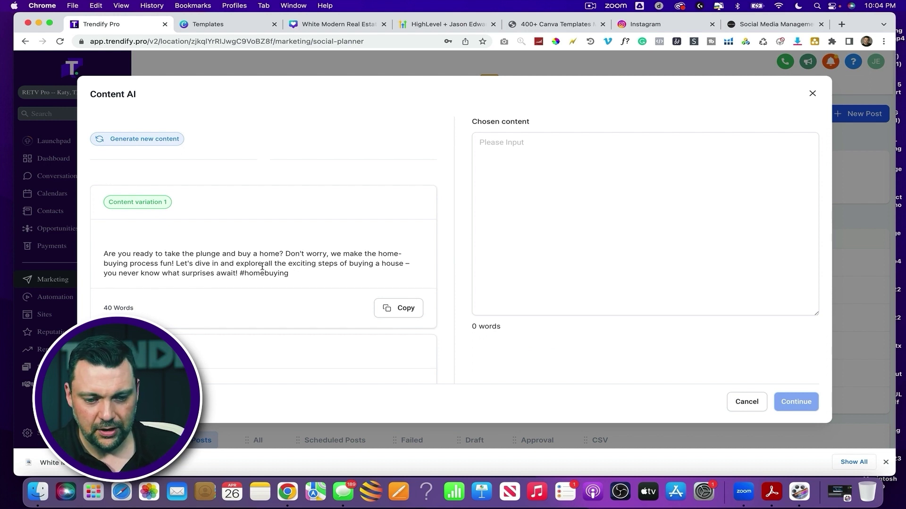
# Scroll through the Funny HOME BUYING PROCESS variations to review them
pyautogui.scroll(-2, 263, 268)
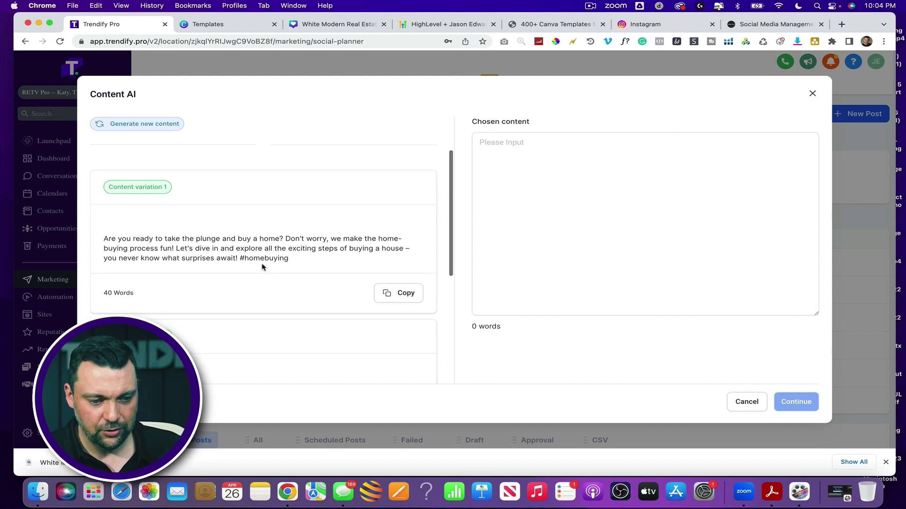
pyautogui.scroll(-5, 240, 223)
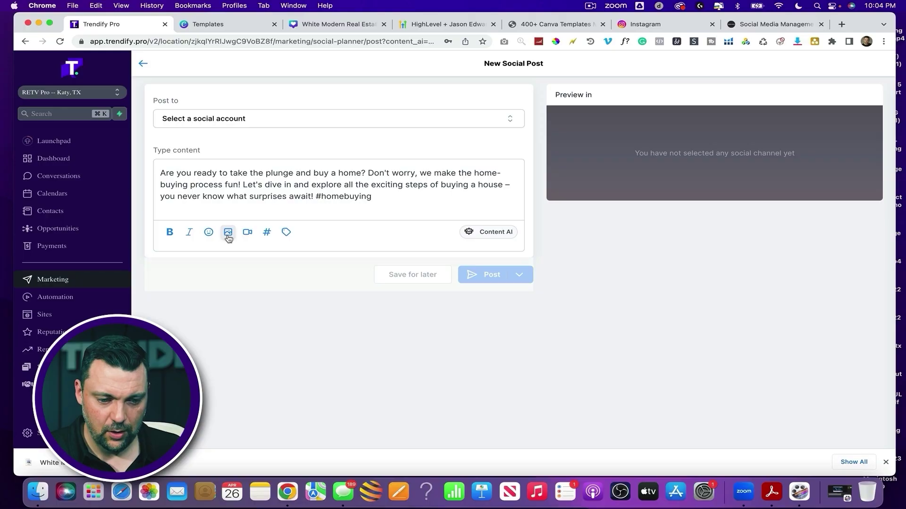
# Upload the downloaded home buying infographic PNG and attach it to the post
pyautogui.click(228, 236)
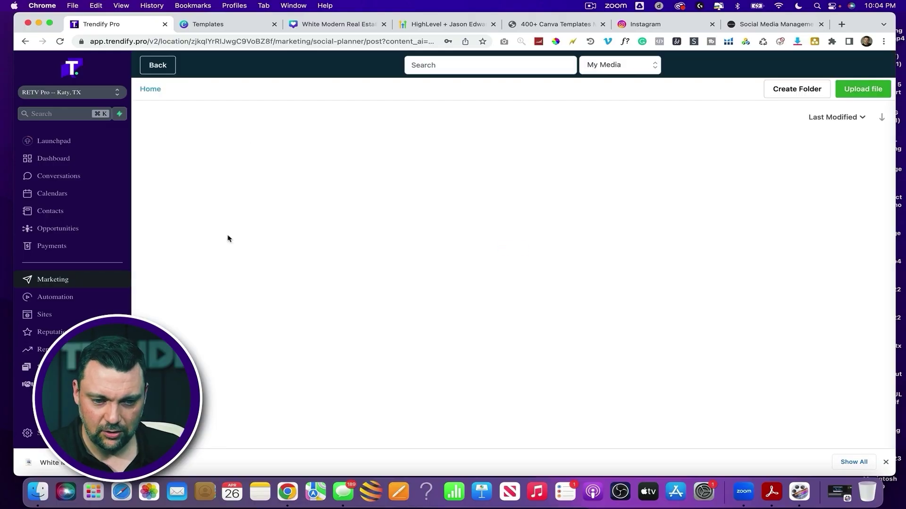
pyautogui.click(860, 92)
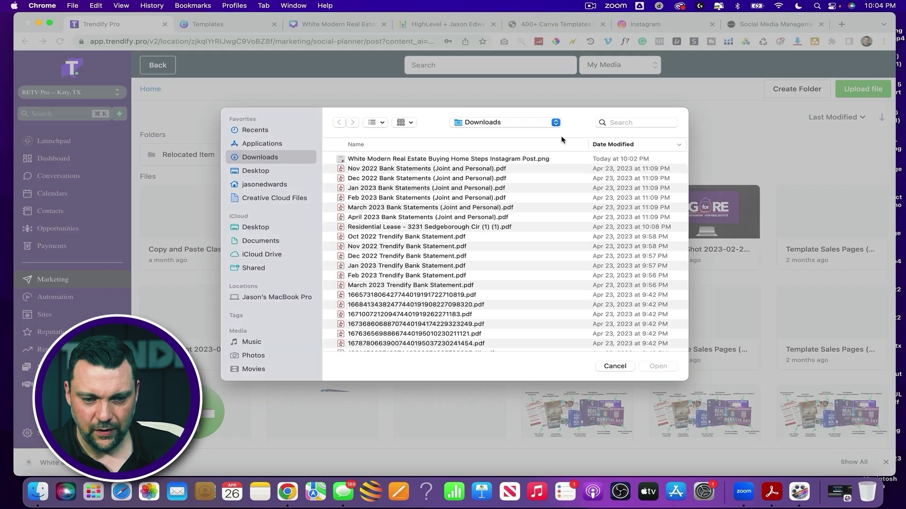
pyautogui.doubleClick(403, 161)
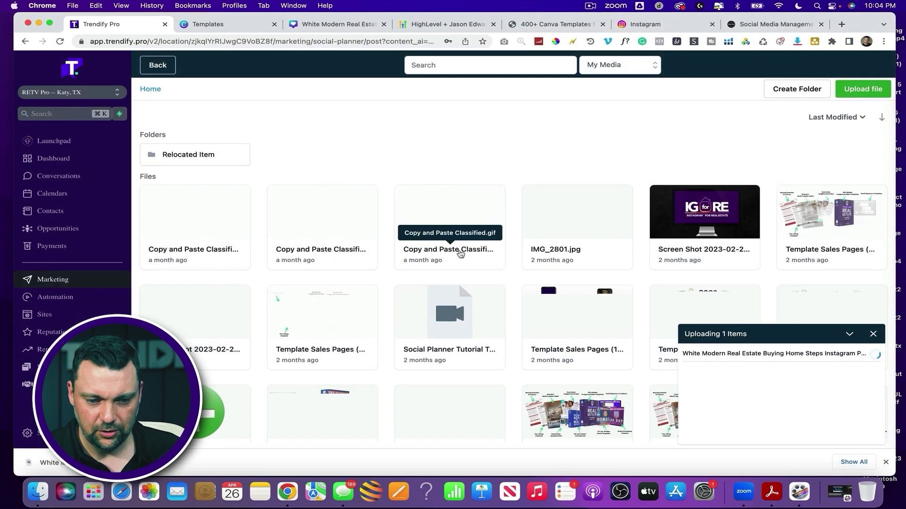
pyautogui.click(170, 208)
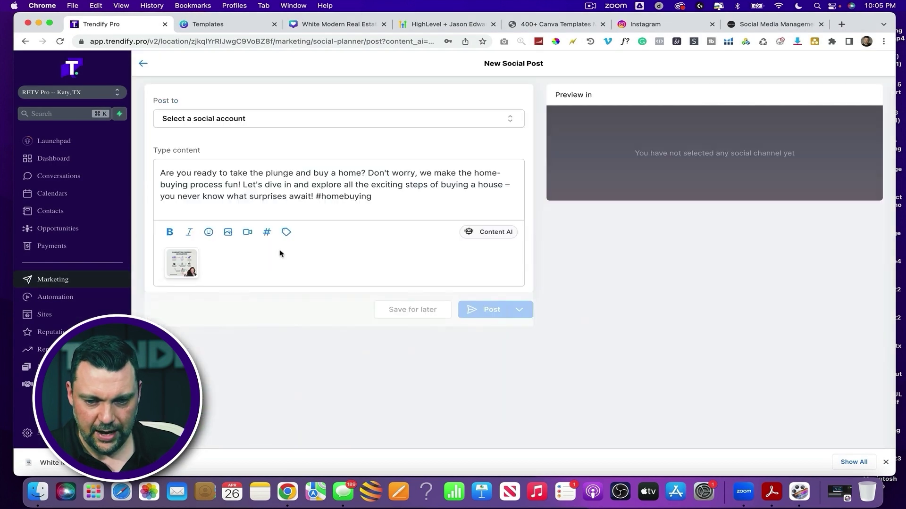
# Select the Real Estate Media Mastermind page as the post's social account
pyautogui.click(242, 118)
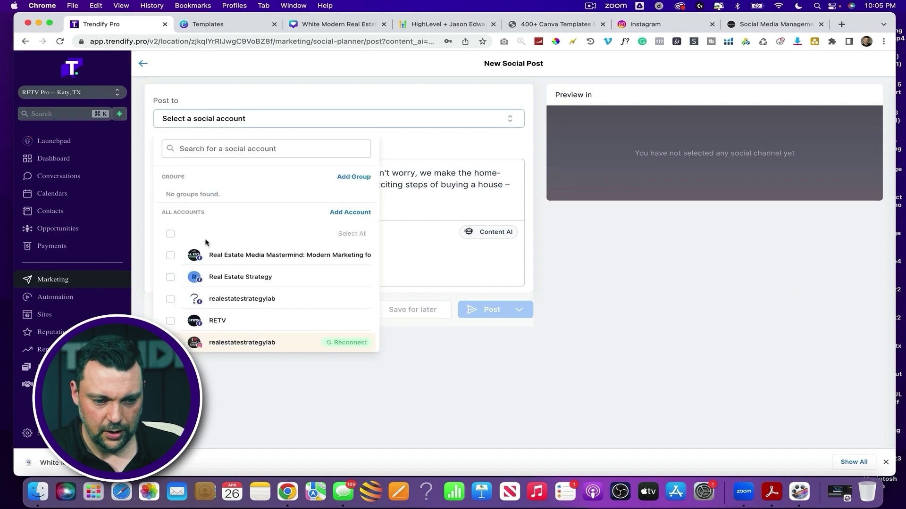
pyautogui.click(171, 257)
pyautogui.click(404, 261)
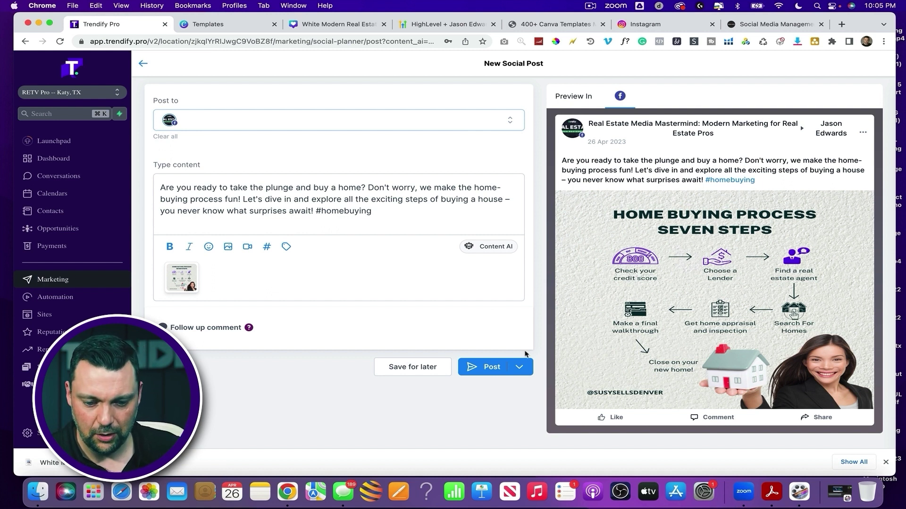
# Schedule the post for April 27 at 10:15 PM and bring up the planner calendar
pyautogui.click(519, 368)
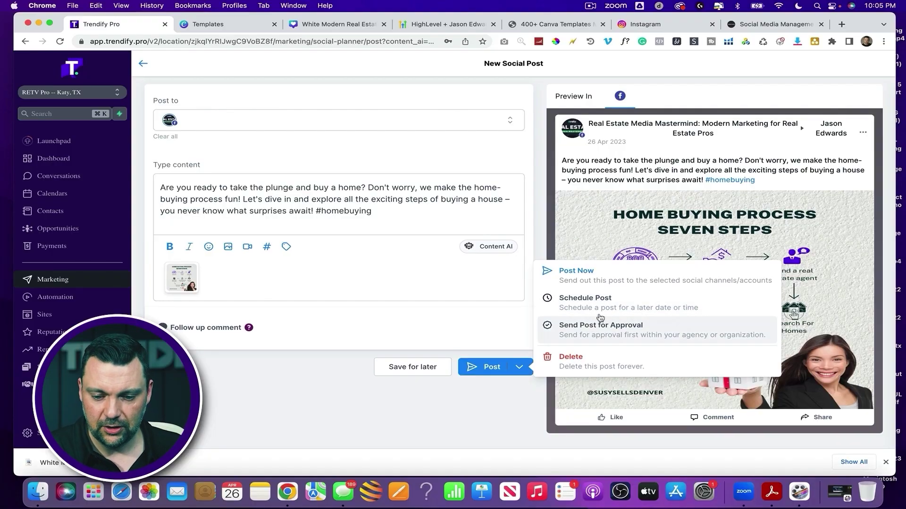
pyautogui.click(597, 308)
pyautogui.click(543, 249)
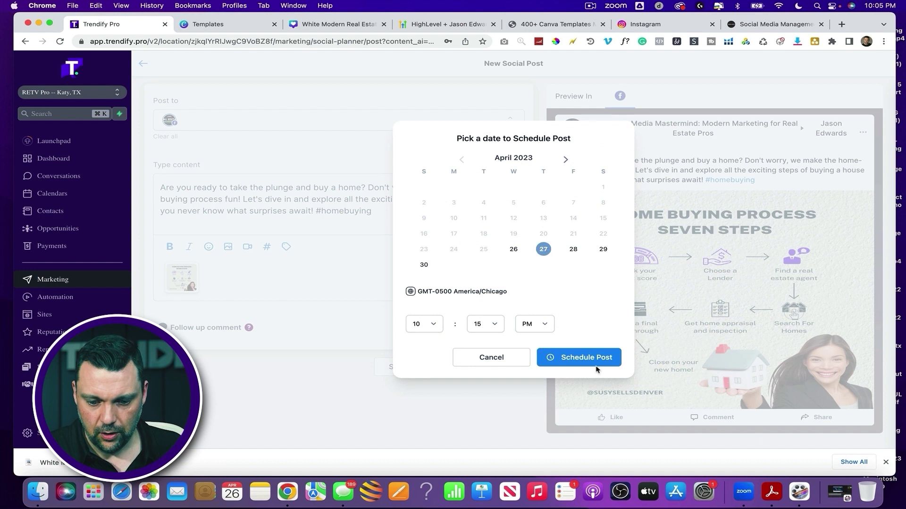
pyautogui.click(571, 358)
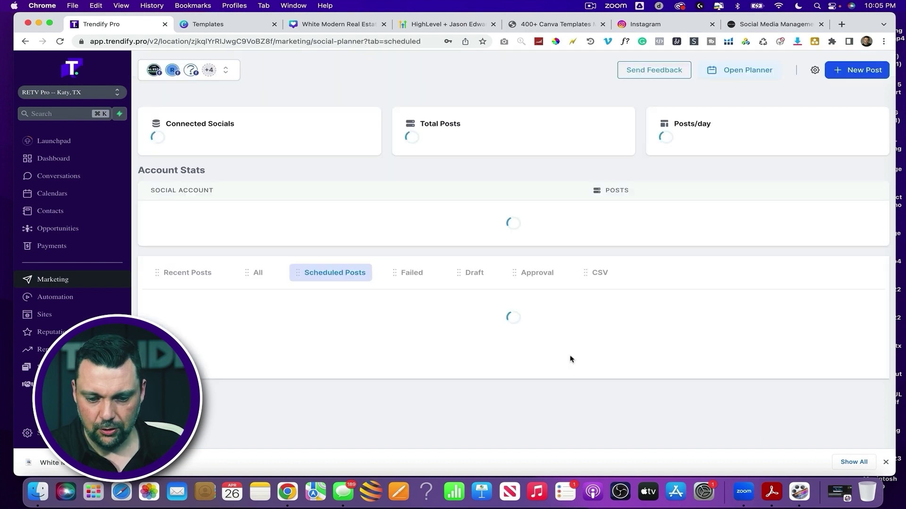
pyautogui.click(745, 104)
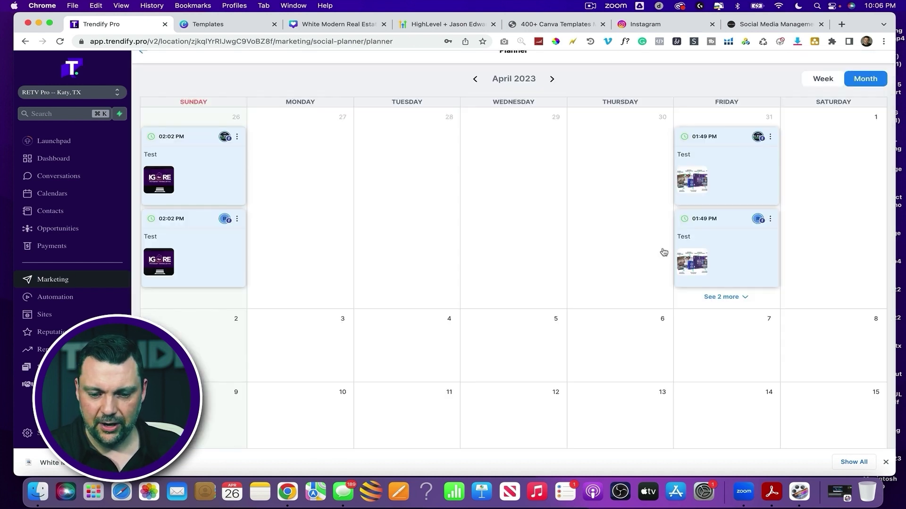
# Drag the 10:15 PM home-buying post card from April 27 onto May 3
pyautogui.scroll(-5, 664, 254)
pyautogui.moveTo(629, 236)
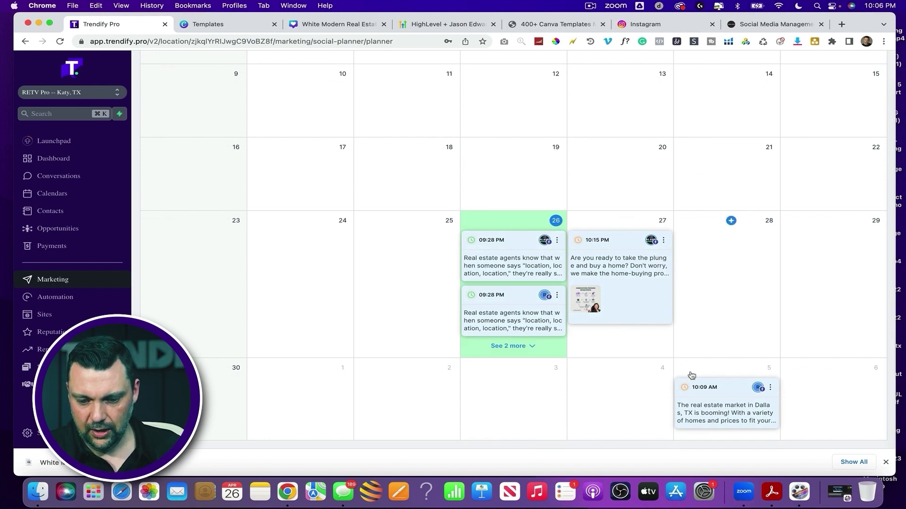
pyautogui.moveTo(608, 253); pyautogui.dragTo(532, 375)
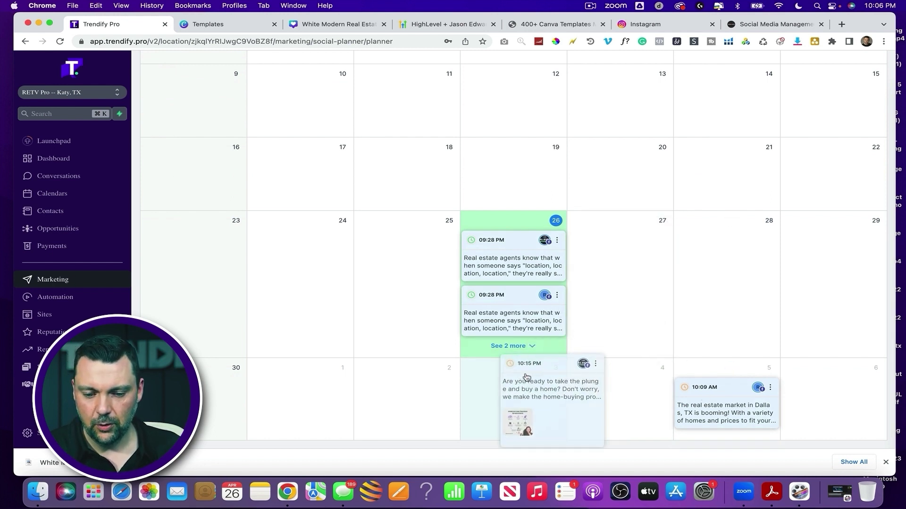
pyautogui.scroll(-2, 645, 303)
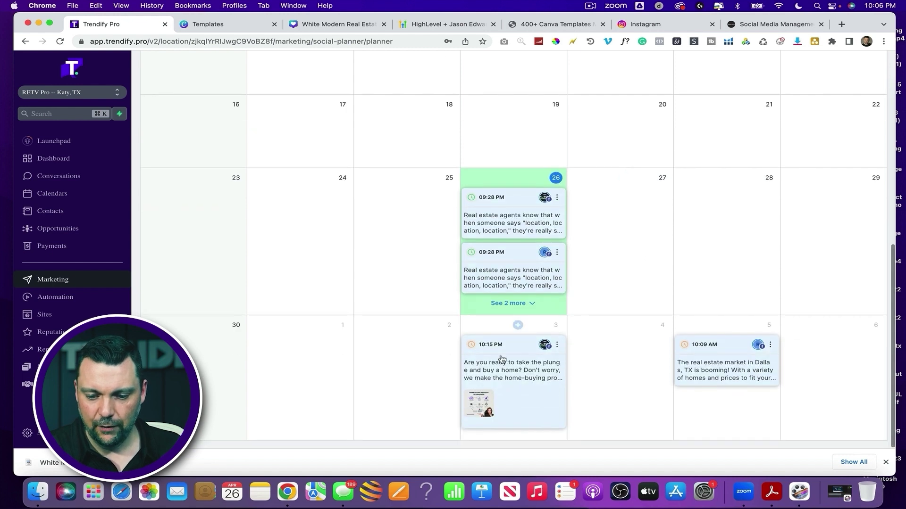